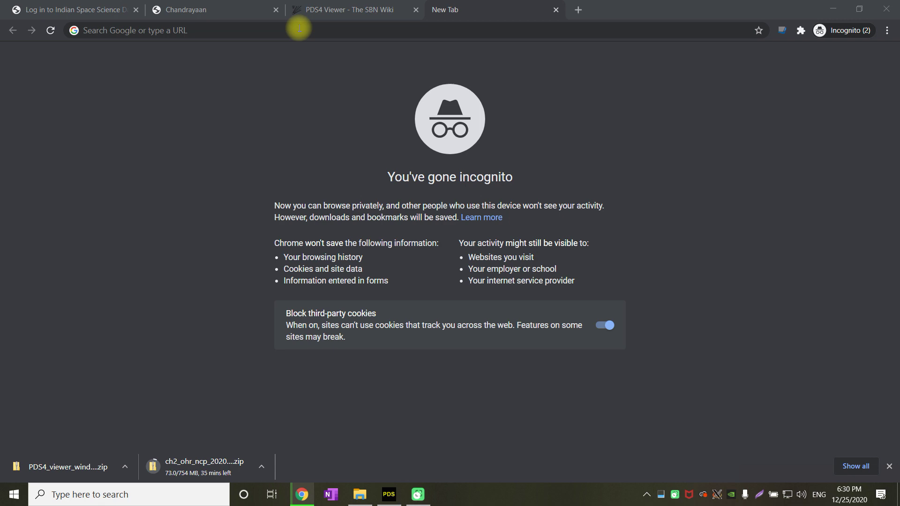
{"action": "left_click", "coordinate": [299, 29]}
{"action": "type", "text": "https://pradan.issdc.gov.in/pradan/"}
{"action": "key", "text": "Return"}
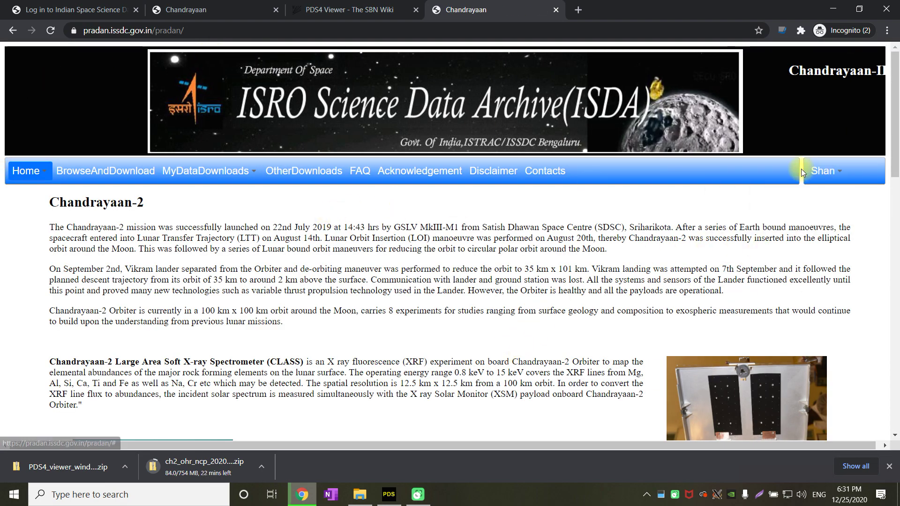
{"action": "left_click", "coordinate": [825, 172]}
- Sign out, then enter the account's username and password on the sign-in page
{"action": "left_click", "coordinate": [761, 214]}
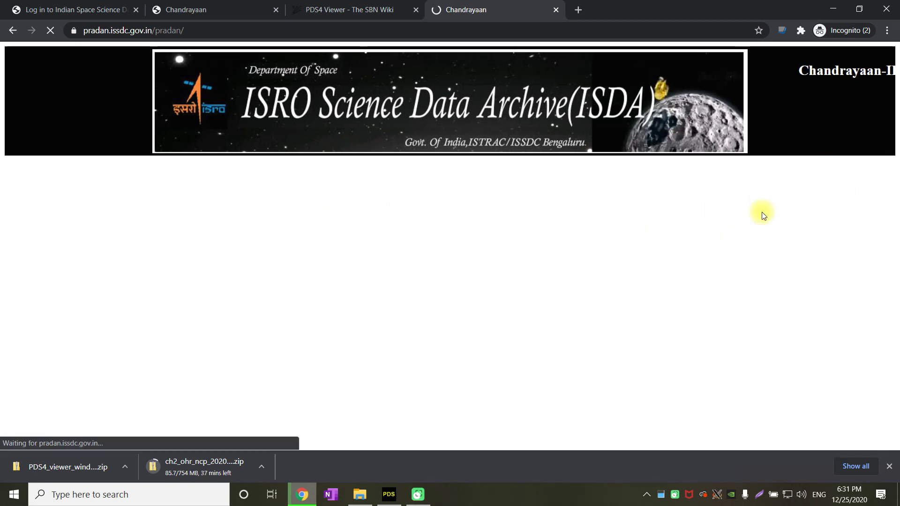
{"action": "left_click", "coordinate": [851, 174]}
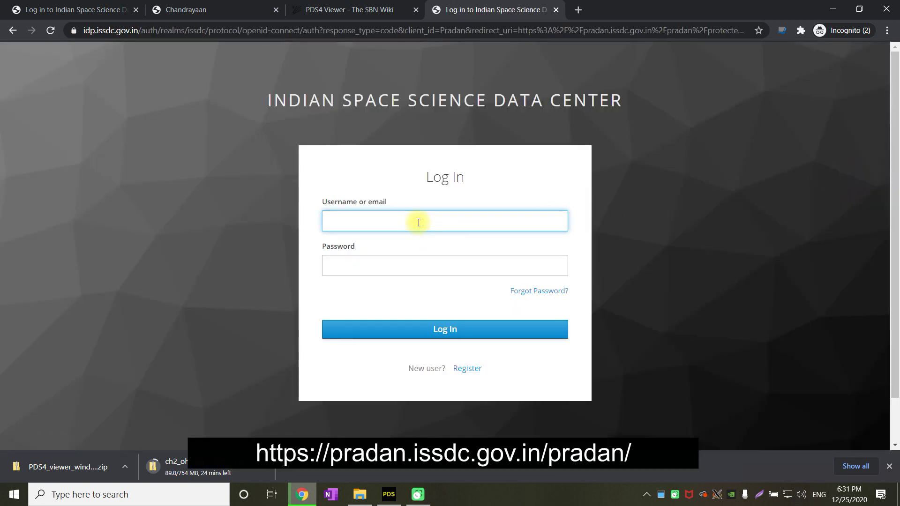
{"action": "type", "text": "Ramanean"}
{"action": "key", "text": "Tab"}
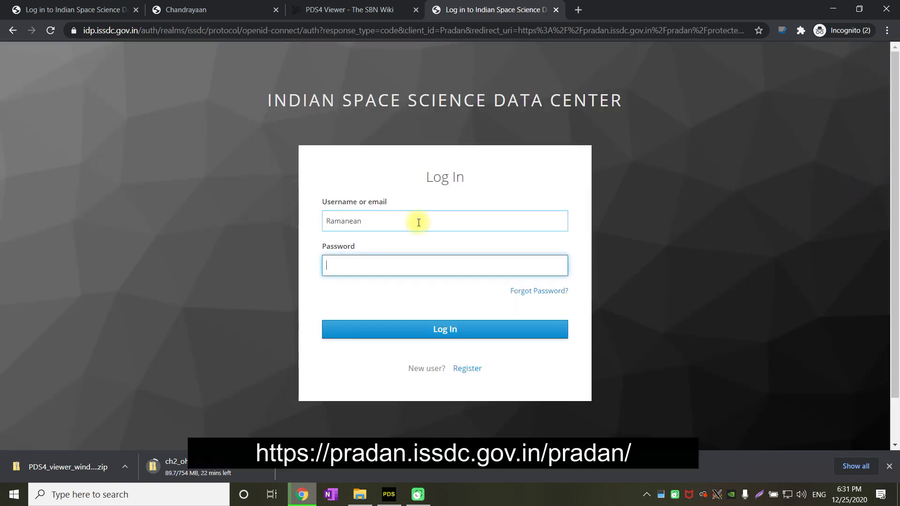
{"action": "type", "text": "••••••••••"}
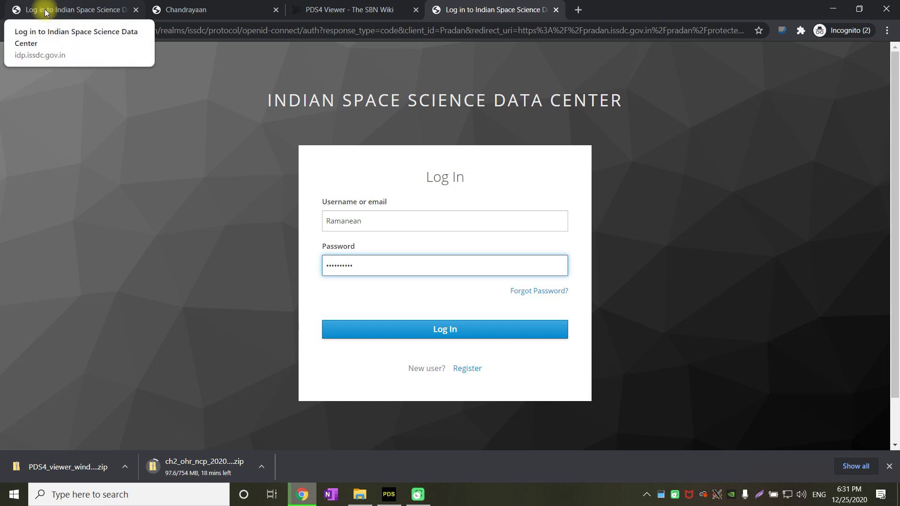
- Open the registration form in a new tab, look it over, then submit the login
{"action": "right_click", "coordinate": [460, 368]}
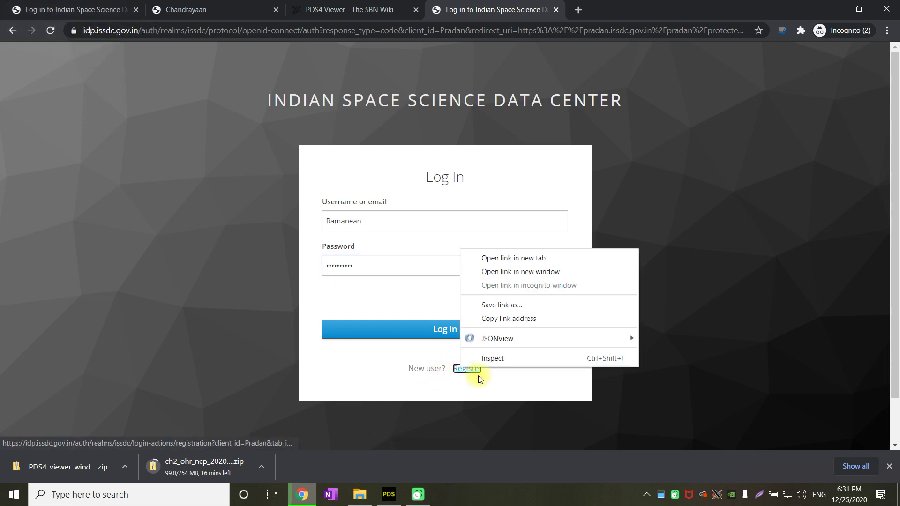
{"action": "left_click", "coordinate": [512, 258]}
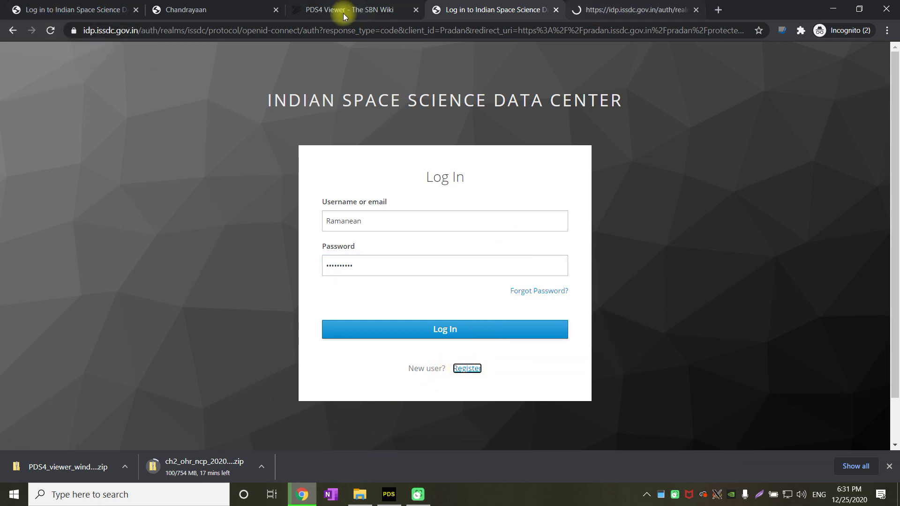
{"action": "left_click", "coordinate": [632, 8]}
{"action": "scroll", "coordinate": [445, 262], "scroll_direction": "down", "scroll_amount": 2}
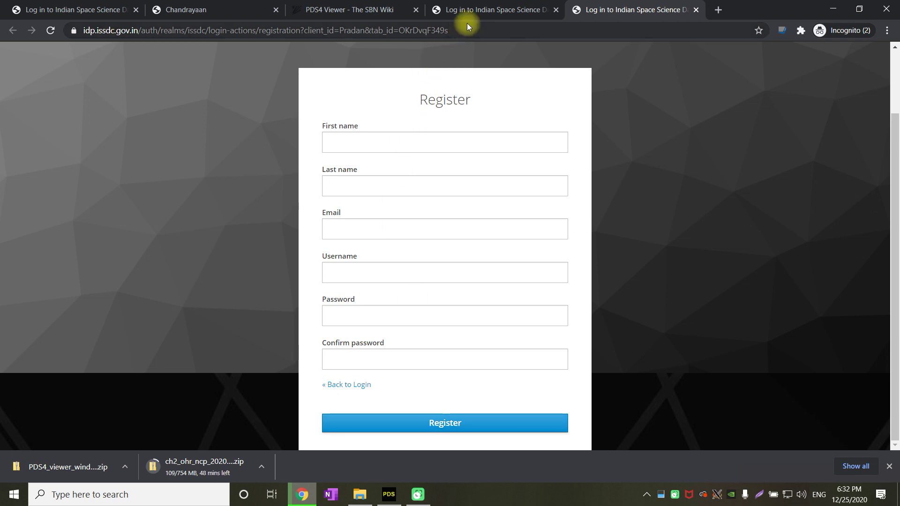
{"action": "left_click", "coordinate": [475, 12]}
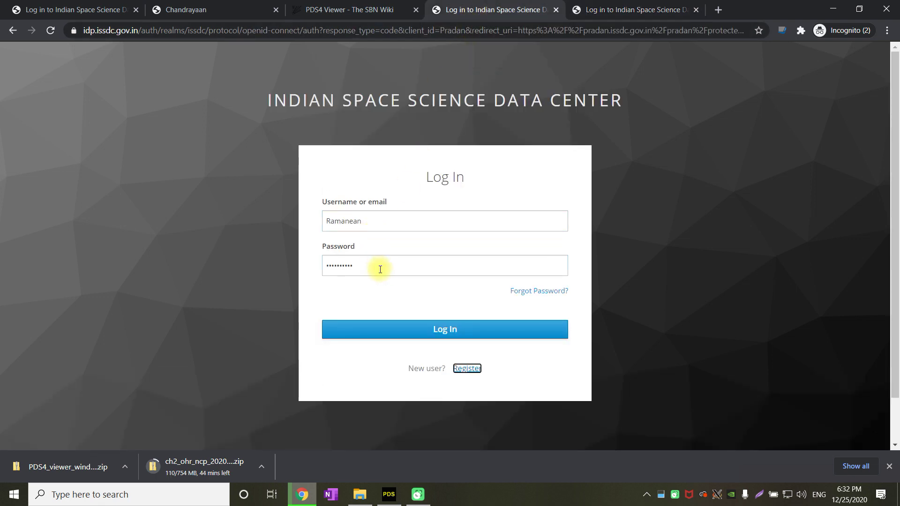
{"action": "left_click", "coordinate": [423, 334]}
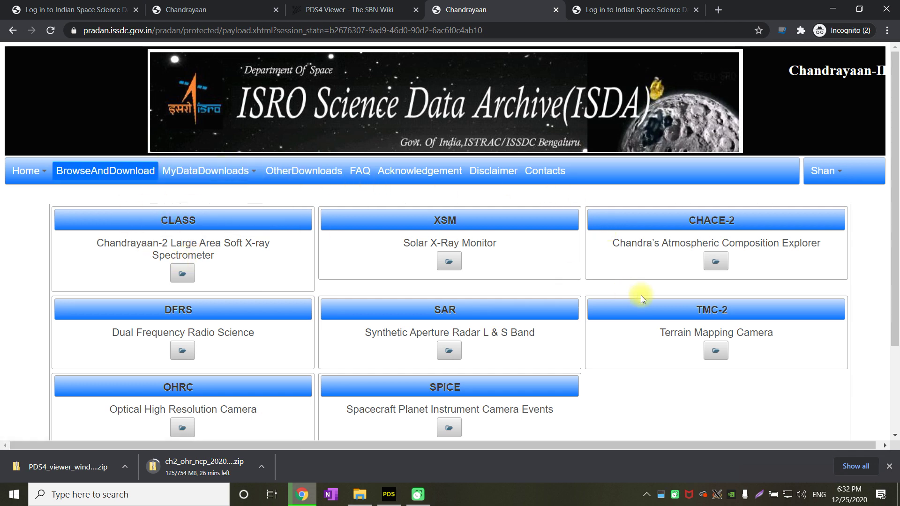
- Open the FAQ page in a new tab and scroll through the questions
{"action": "mouse_move", "coordinate": [224, 172]}
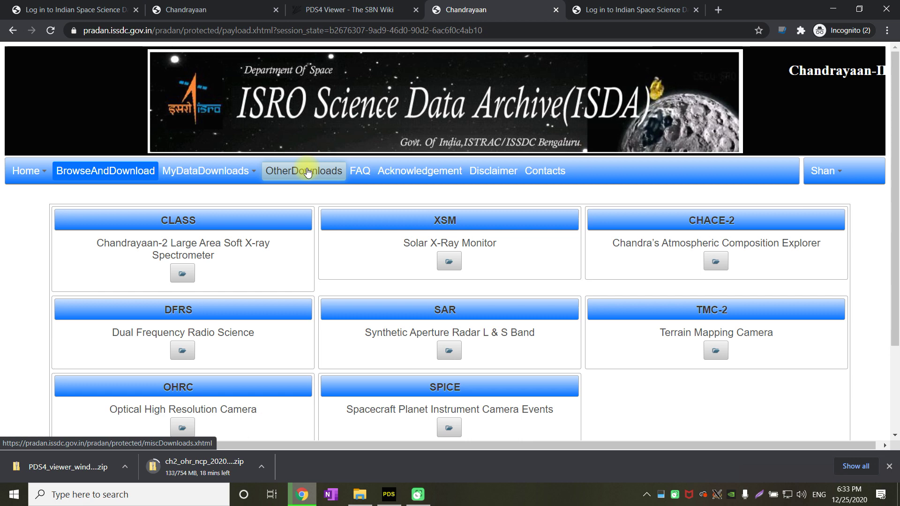
{"action": "right_click", "coordinate": [358, 177]}
{"action": "left_click", "coordinate": [372, 186]}
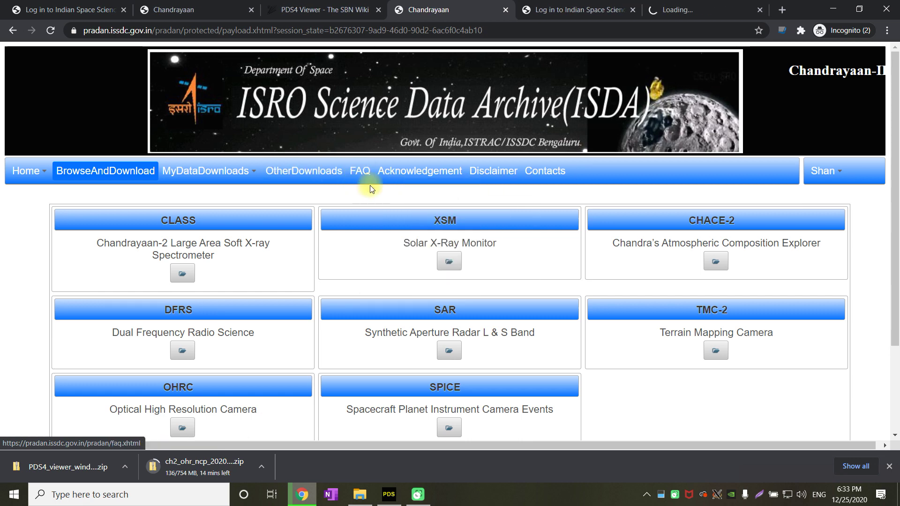
{"action": "left_click", "coordinate": [675, 10]}
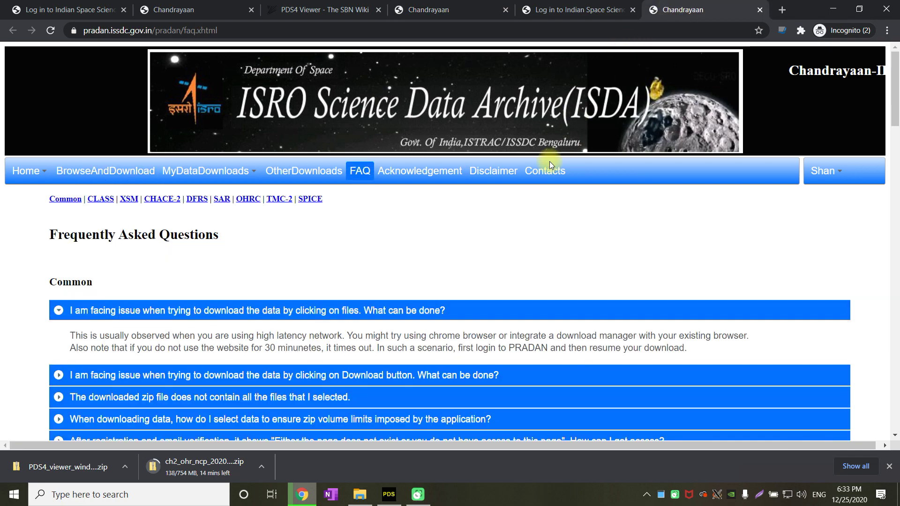
{"action": "scroll", "coordinate": [530, 214], "scroll_direction": "down", "scroll_amount": 2}
{"action": "scroll", "coordinate": [527, 219], "scroll_direction": "down", "scroll_amount": 1}
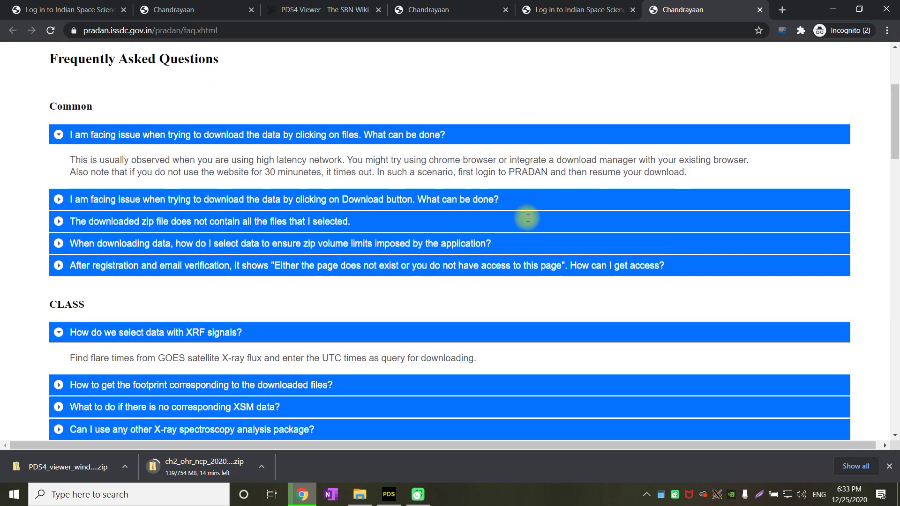
{"action": "left_click", "coordinate": [472, 8]}
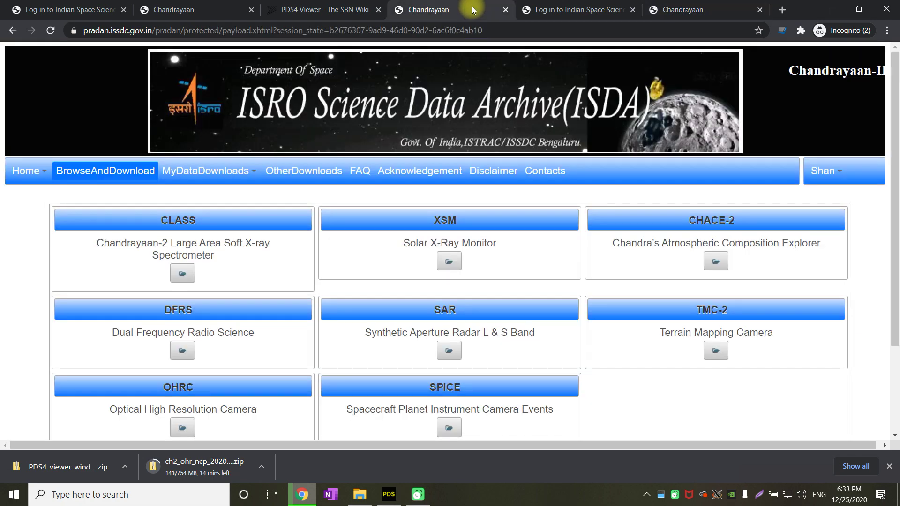
- Open the Acknowledgement page in a new tab, then return to the instrument browse page
{"action": "right_click", "coordinate": [414, 176]}
{"action": "left_click", "coordinate": [434, 182]}
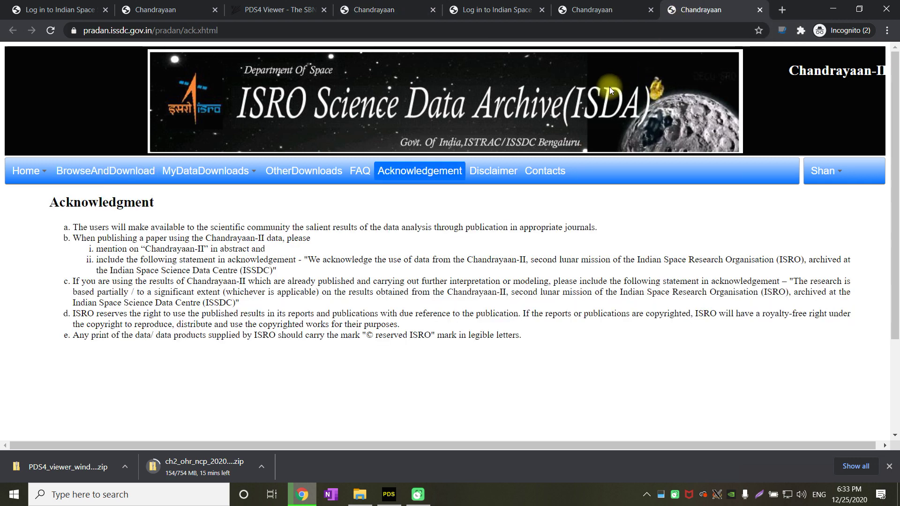
{"action": "left_click", "coordinate": [396, 10]}
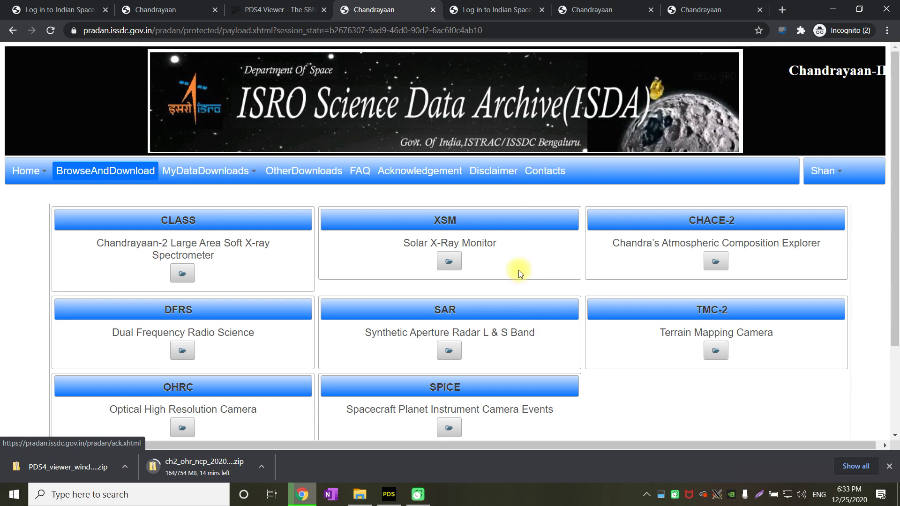
{"action": "scroll", "coordinate": [518, 273], "scroll_direction": "down", "scroll_amount": 1}
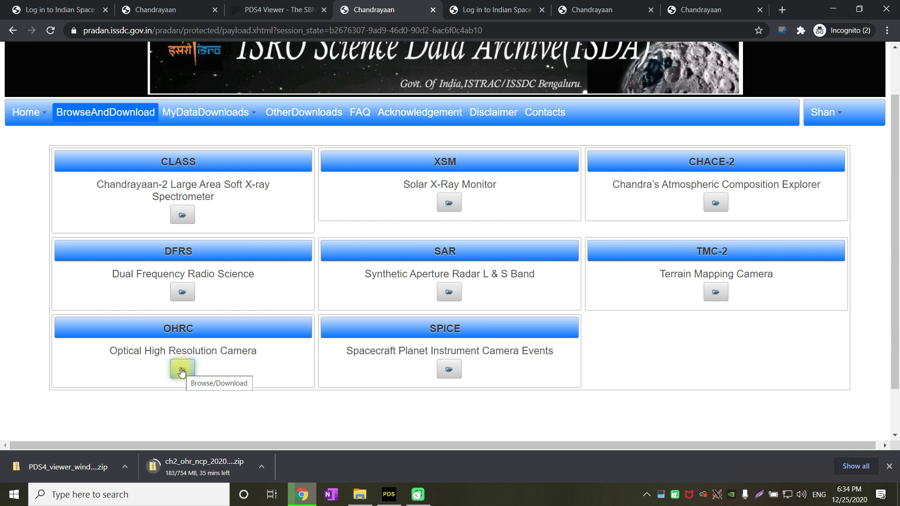
- Open the OHRC data list and filter Filename containing 202029
{"action": "left_click", "coordinate": [181, 373]}
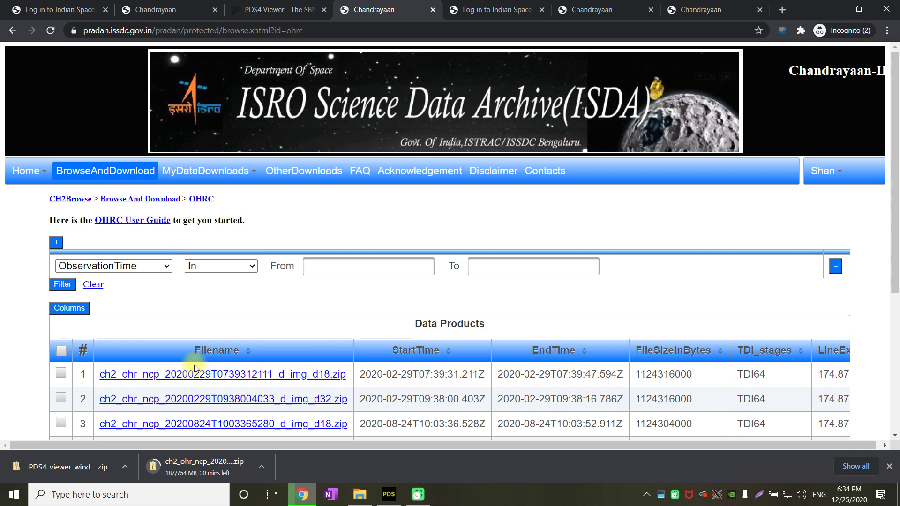
{"action": "scroll", "coordinate": [194, 365], "scroll_direction": "down", "scroll_amount": 3}
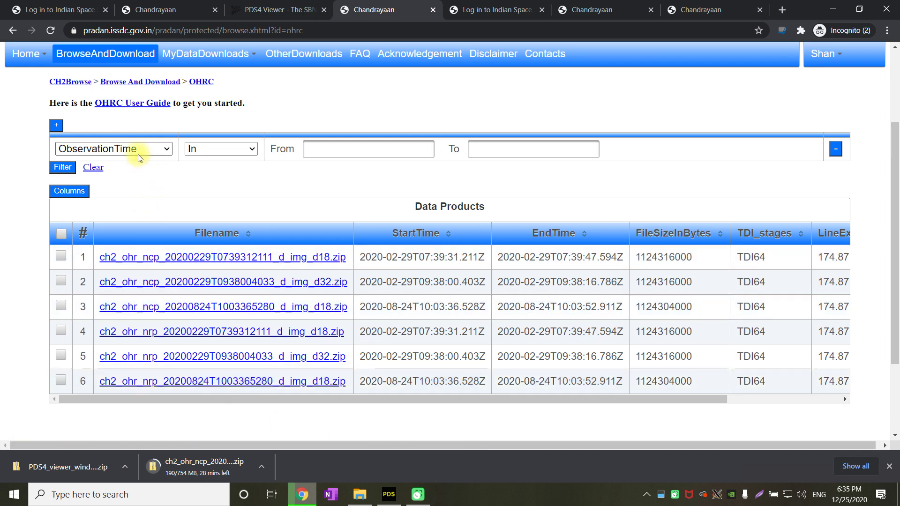
{"action": "left_click", "coordinate": [138, 157]}
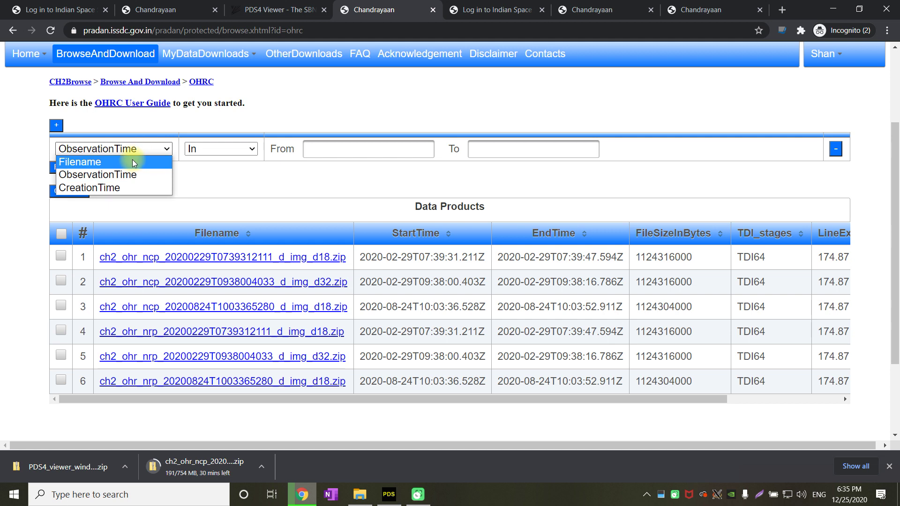
{"action": "left_click", "coordinate": [136, 159]}
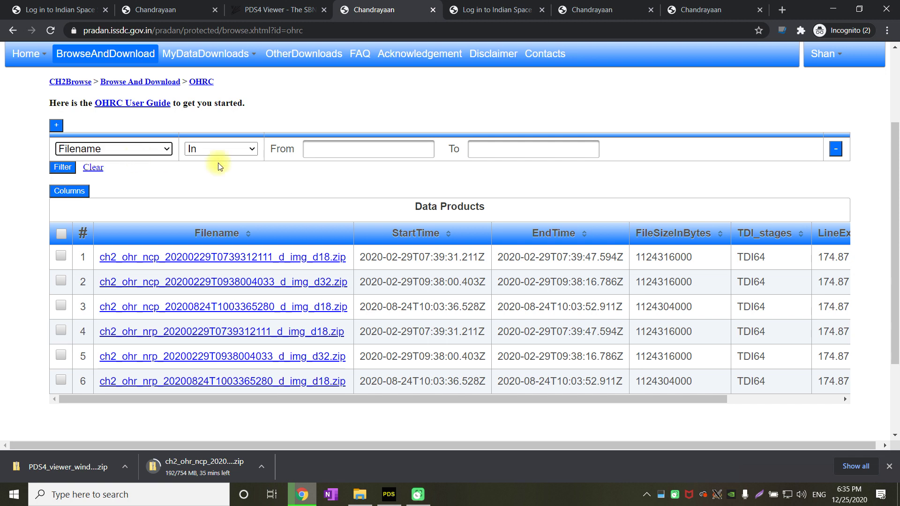
{"action": "left_click", "coordinate": [295, 148]}
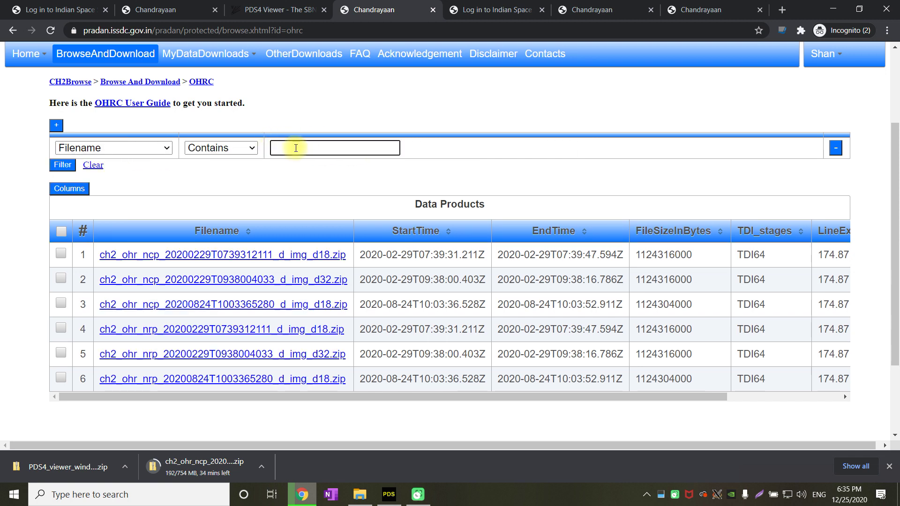
{"action": "type", "text": "202029"}
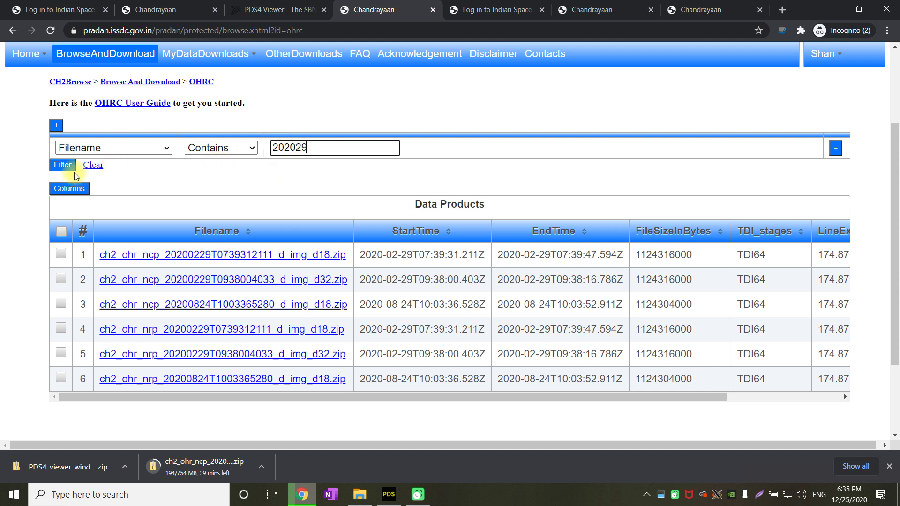
{"action": "left_click", "coordinate": [70, 165]}
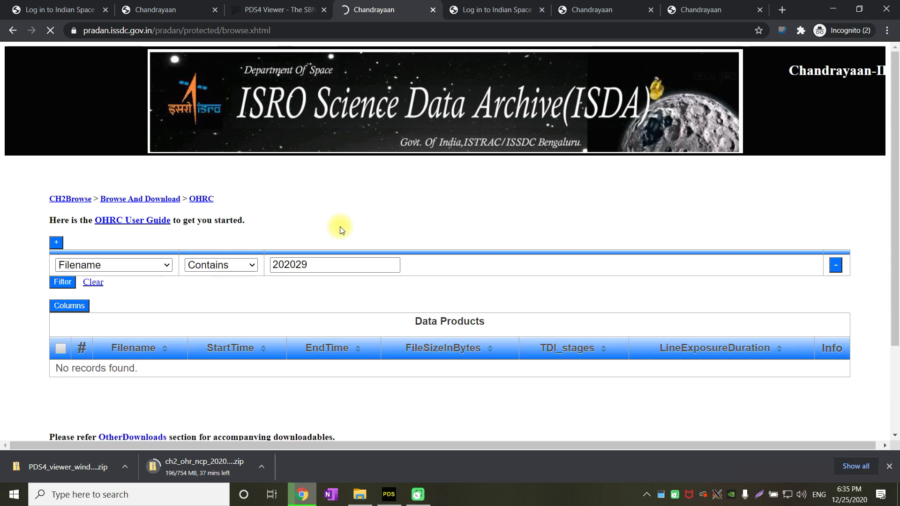
- Correct the filename filter to 20200229, apply it, and scroll through the four matching zips
{"action": "left_click", "coordinate": [298, 266]}
{"action": "type", "text": "02"}
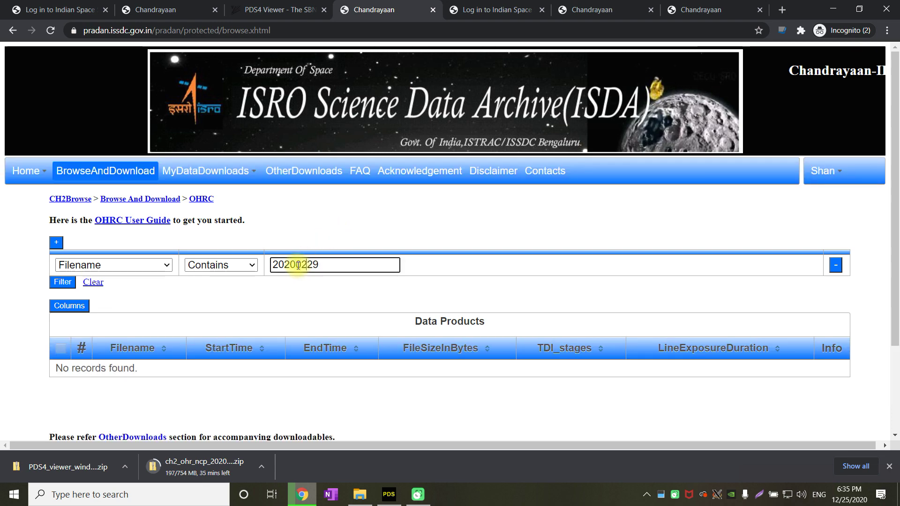
{"action": "left_click", "coordinate": [62, 282]}
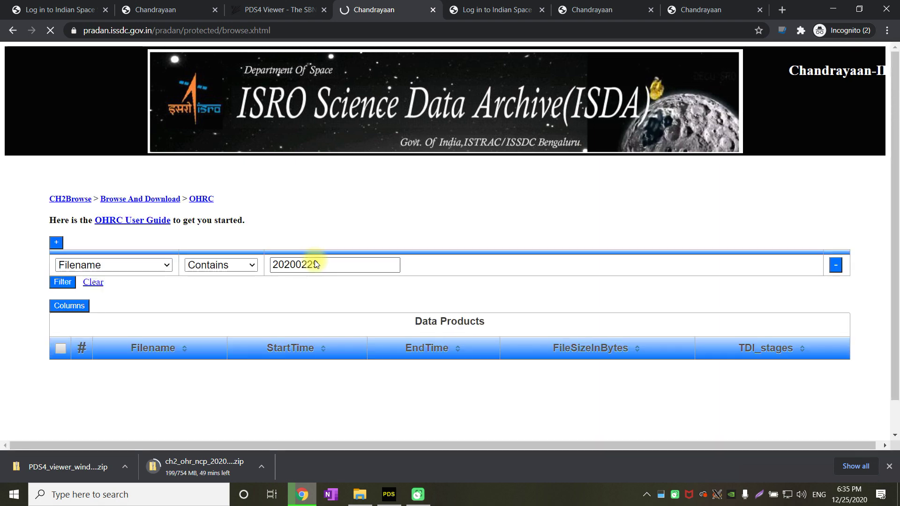
{"action": "scroll", "coordinate": [314, 260], "scroll_direction": "down", "scroll_amount": 2}
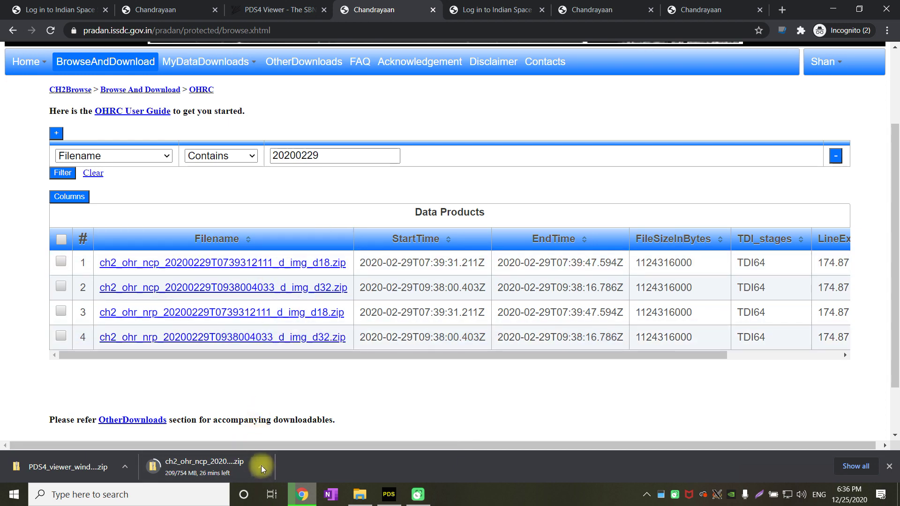
{"action": "scroll", "coordinate": [351, 134], "scroll_direction": "up", "scroll_amount": 3}
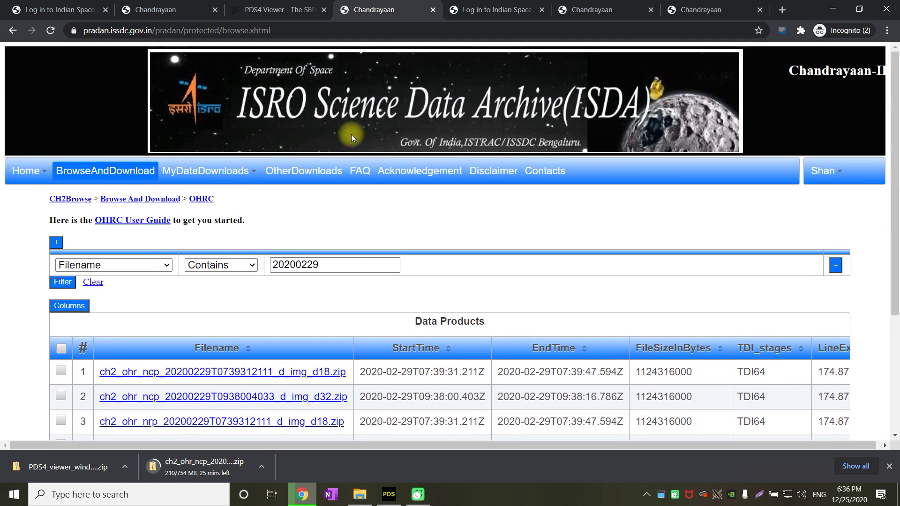
- On the OtherDownloads page, open the PDS4 Viewer link in a new tab and switch to it
{"action": "mouse_move", "coordinate": [249, 174]}
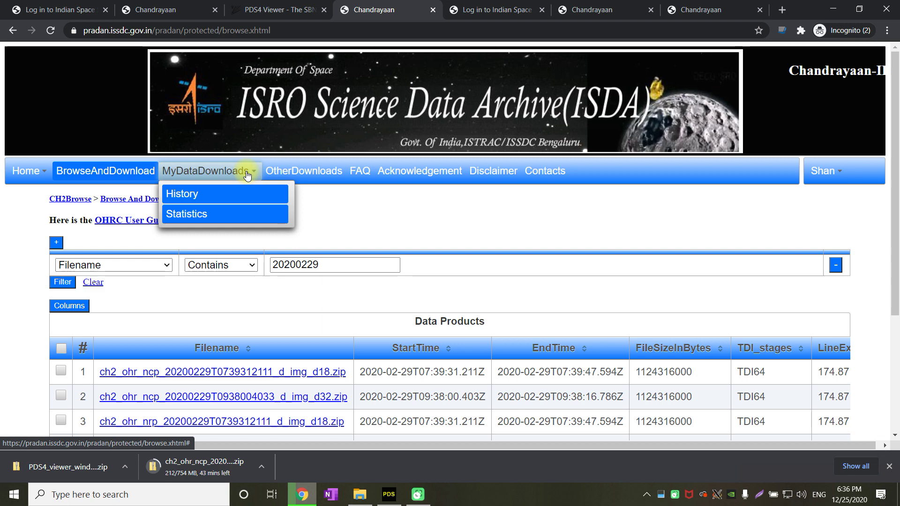
{"action": "left_click", "coordinate": [287, 172]}
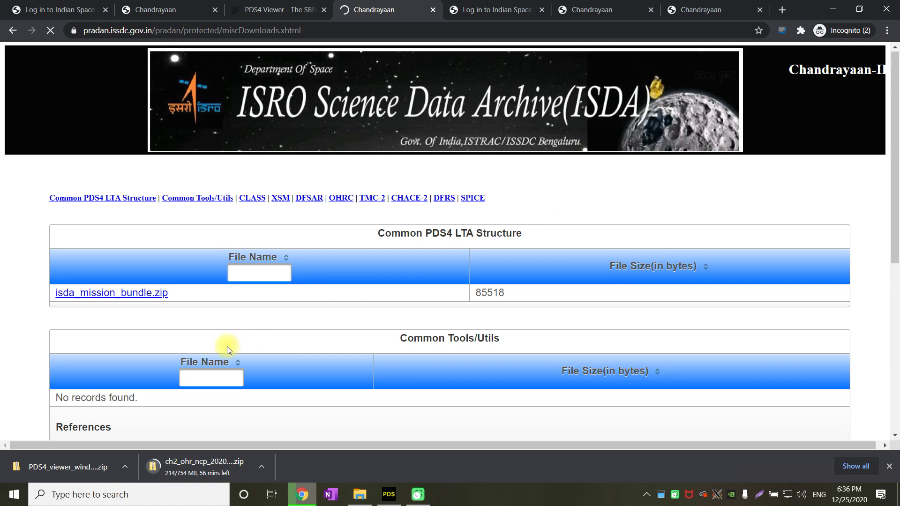
{"action": "scroll", "coordinate": [229, 342], "scroll_direction": "down", "scroll_amount": 3}
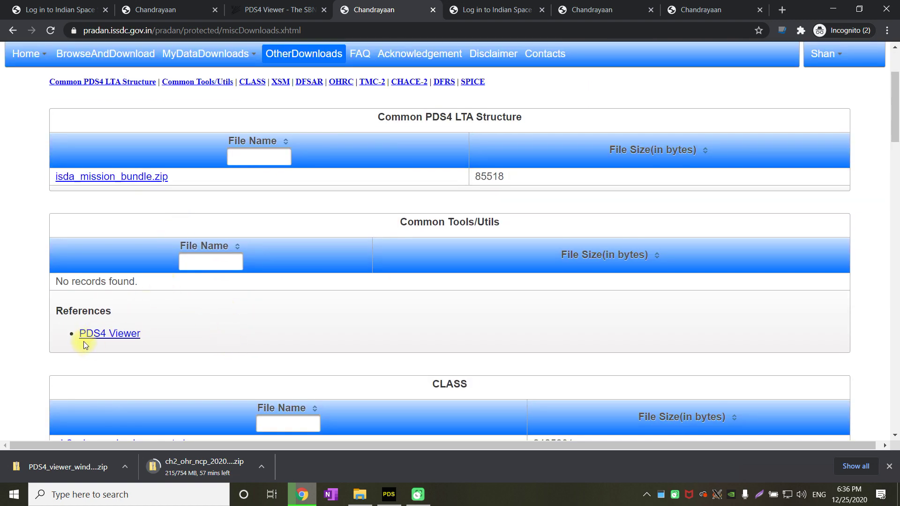
{"action": "right_click", "coordinate": [96, 336]}
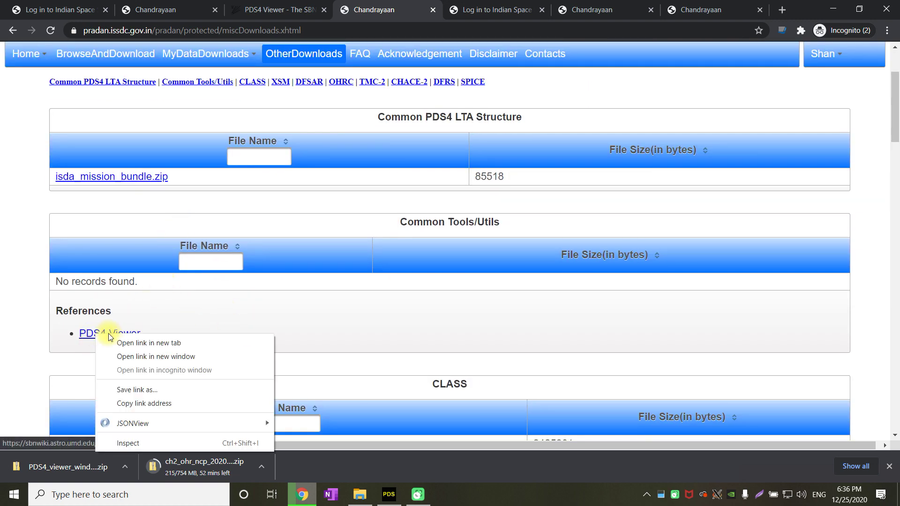
{"action": "left_click", "coordinate": [112, 341]}
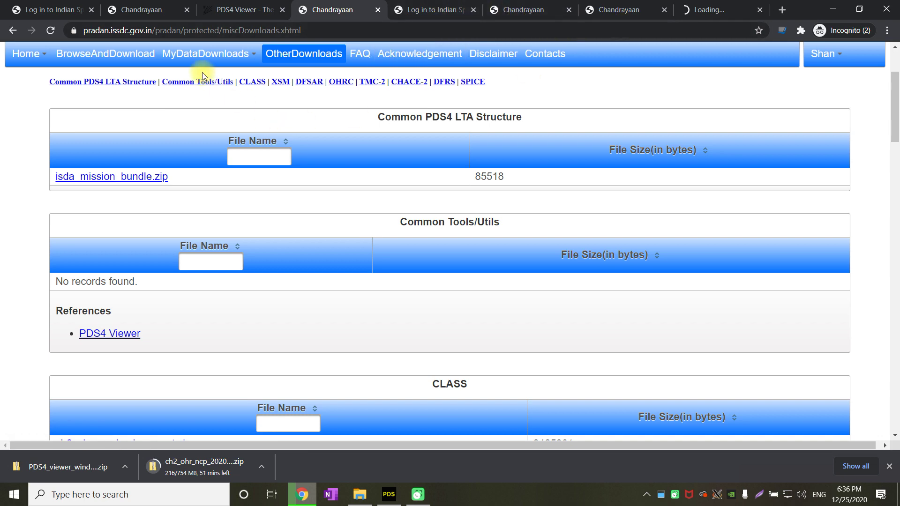
{"action": "left_click", "coordinate": [220, 9]}
- Scroll the PDS4 Viewer wiki page to its Download section, then bring up File Explorer
{"action": "scroll", "coordinate": [355, 223], "scroll_direction": "up", "scroll_amount": 1}
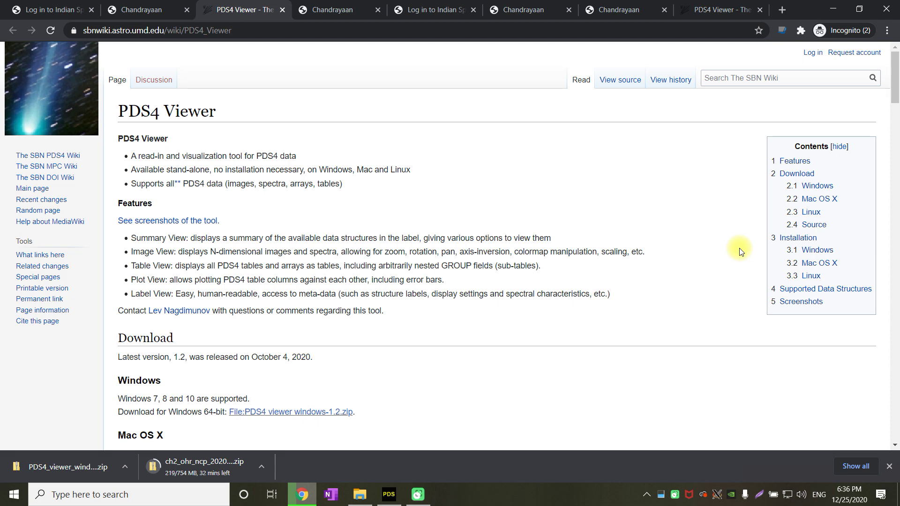
{"action": "scroll", "coordinate": [709, 272], "scroll_direction": "down", "scroll_amount": 4}
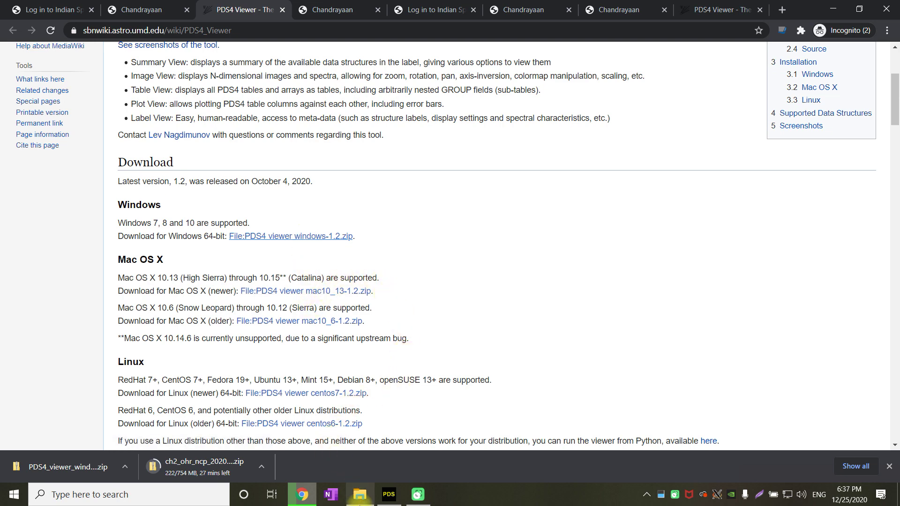
{"action": "left_click", "coordinate": [360, 504]}
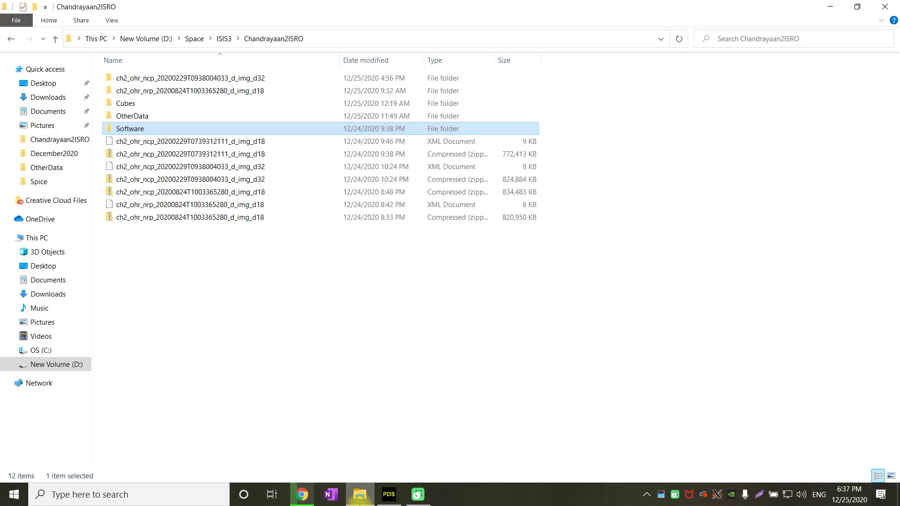
- Launch pds4_viewer from Software\PDS4_viewer_windows-1.2, then go back to the Chandrayaan2ISRO folder
{"action": "double_click", "coordinate": [165, 128]}
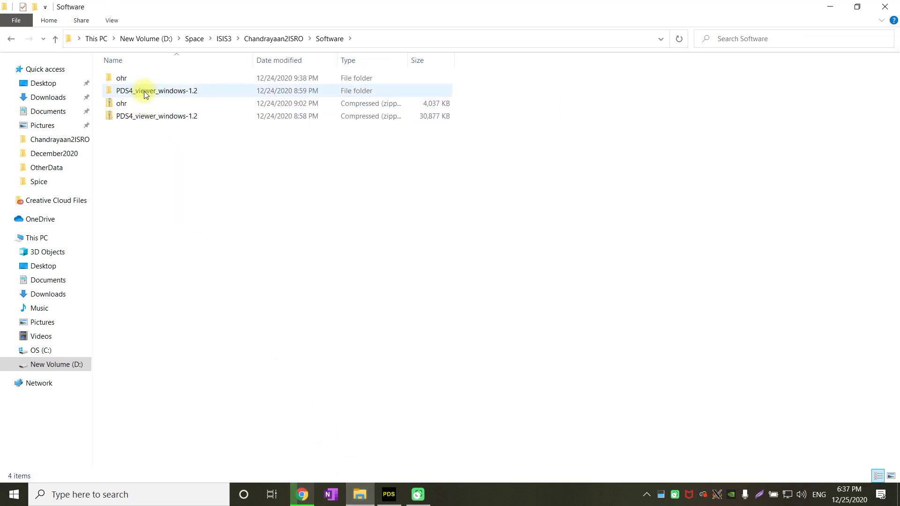
{"action": "mouse_move", "coordinate": [144, 91]}
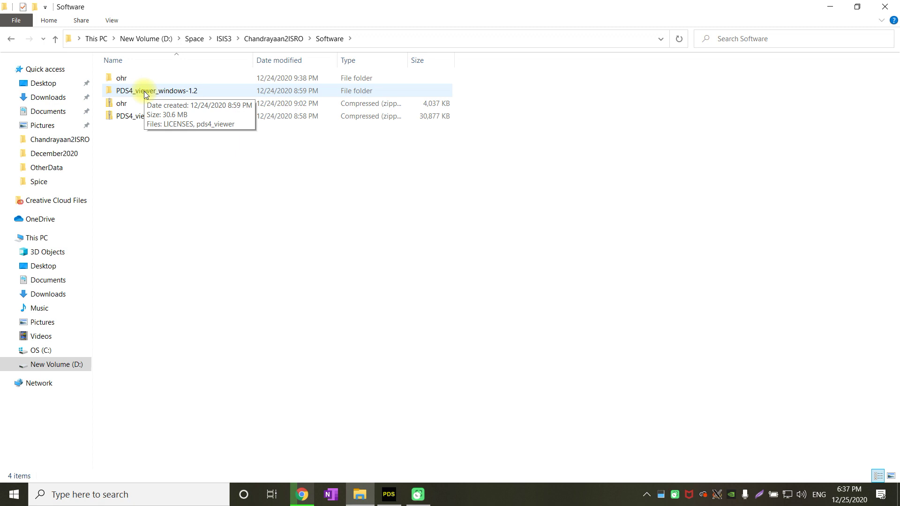
{"action": "double_click", "coordinate": [144, 91]}
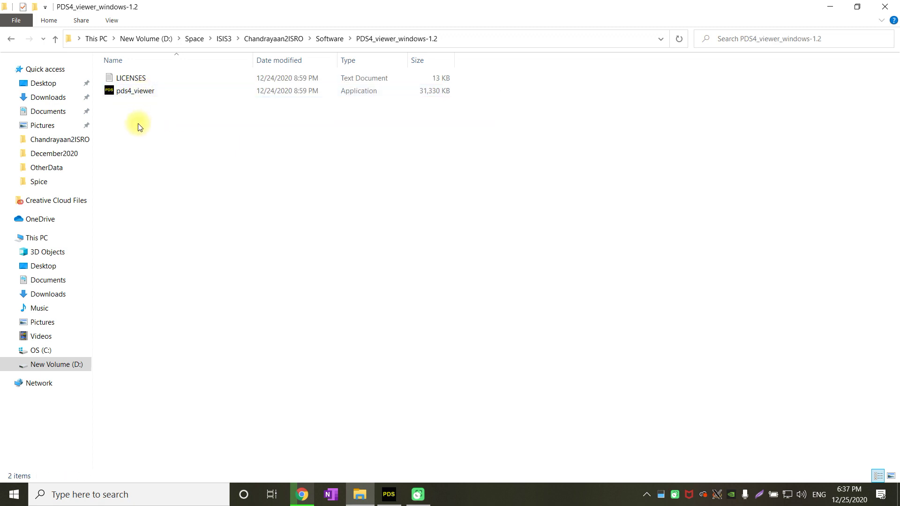
{"action": "mouse_move", "coordinate": [144, 97]}
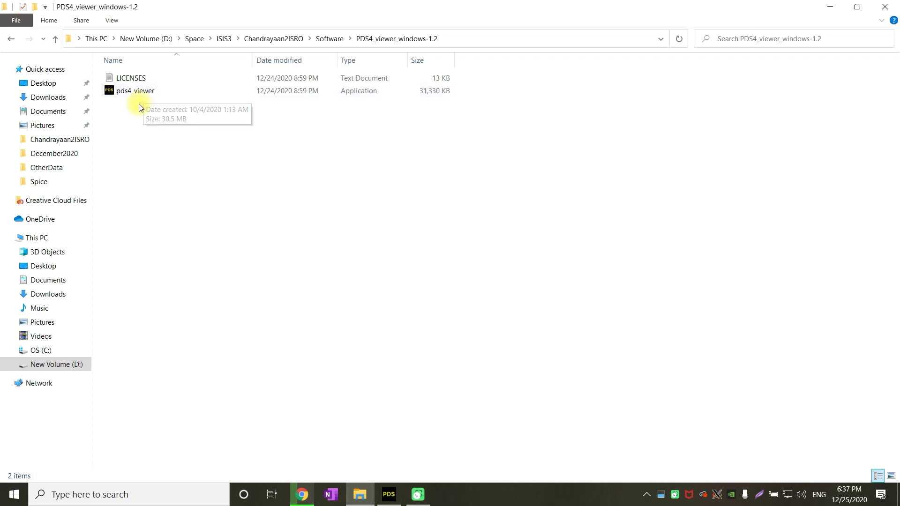
{"action": "double_click", "coordinate": [143, 90]}
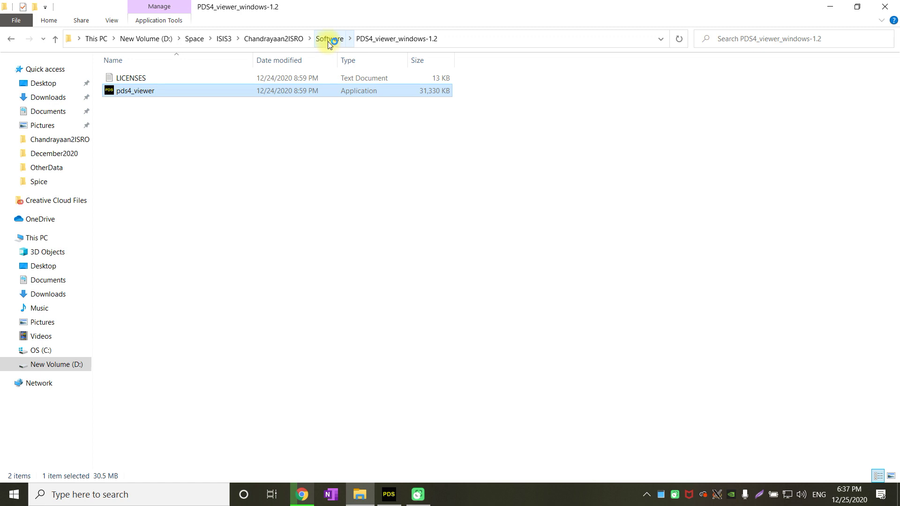
{"action": "left_click", "coordinate": [284, 41]}
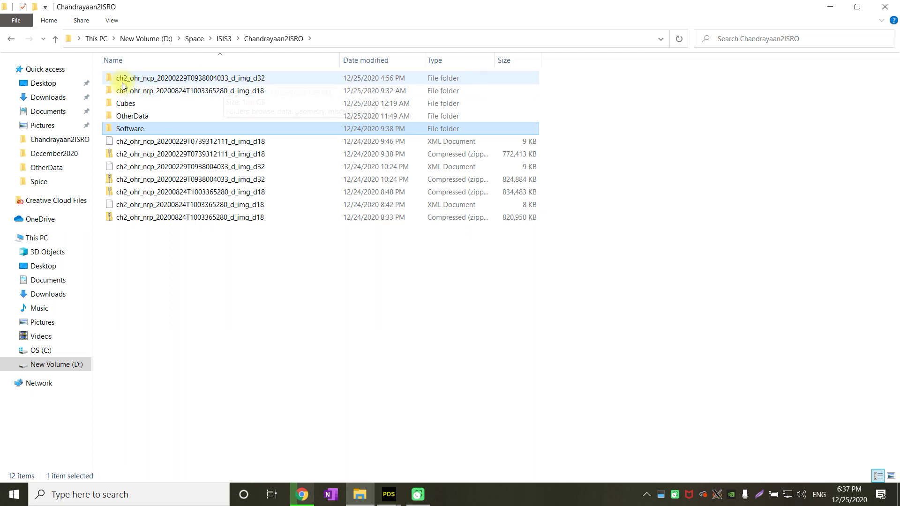
{"action": "left_click", "coordinate": [229, 183]}
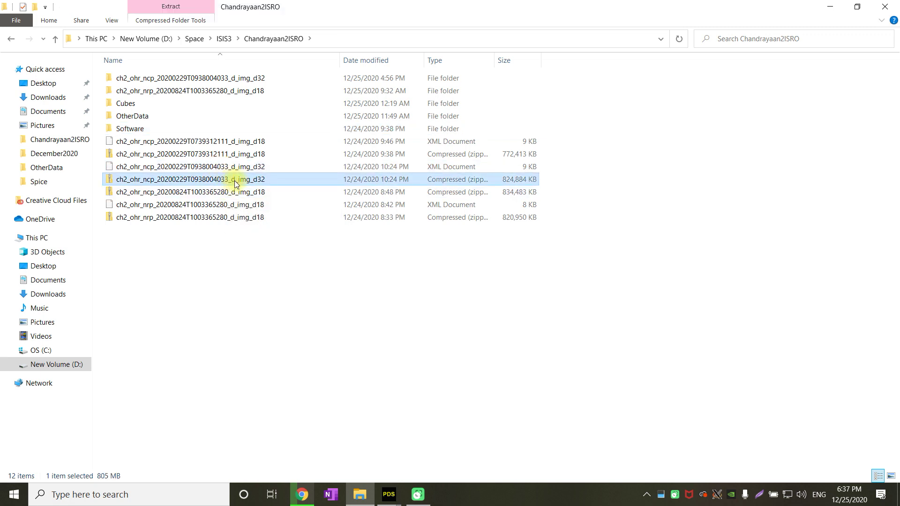
- Browse into the d32 product's data\calibrated\20200229 folder and widen the Name column
{"action": "double_click", "coordinate": [241, 77]}
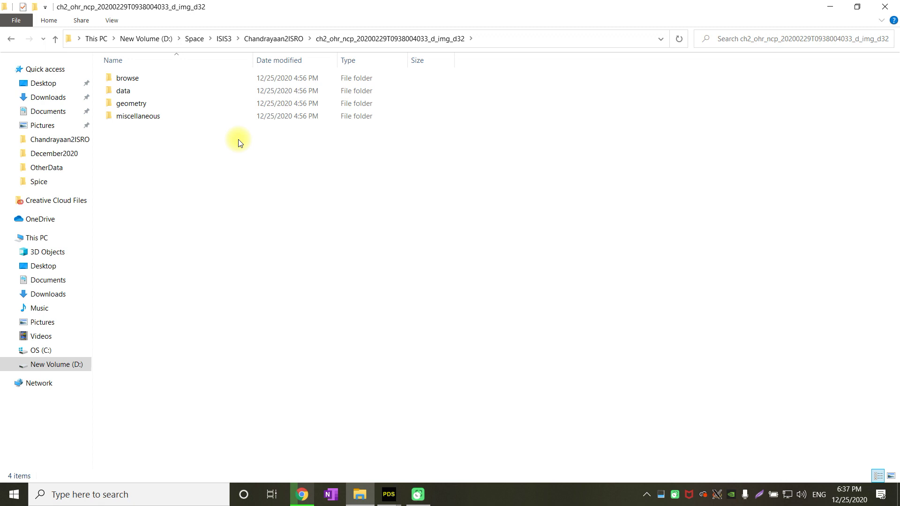
{"action": "double_click", "coordinate": [163, 91]}
{"action": "left_click", "coordinate": [143, 82]}
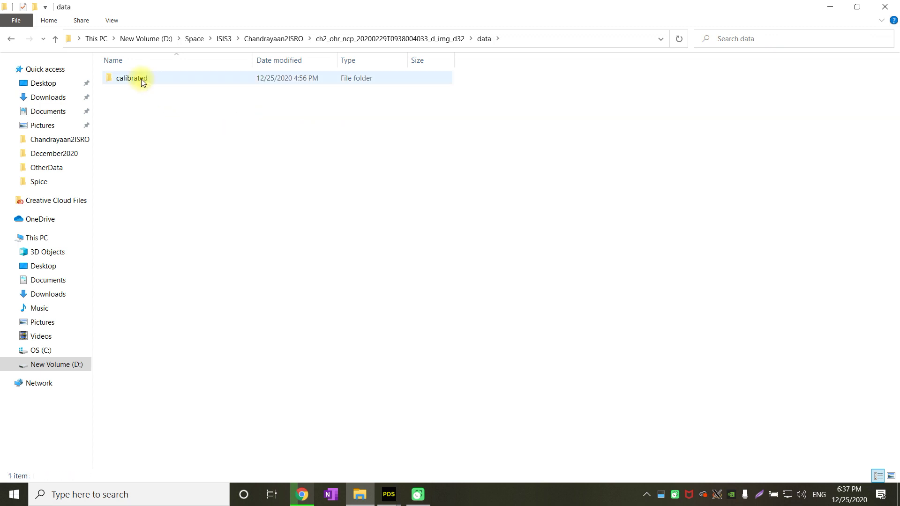
{"action": "double_click", "coordinate": [142, 81]}
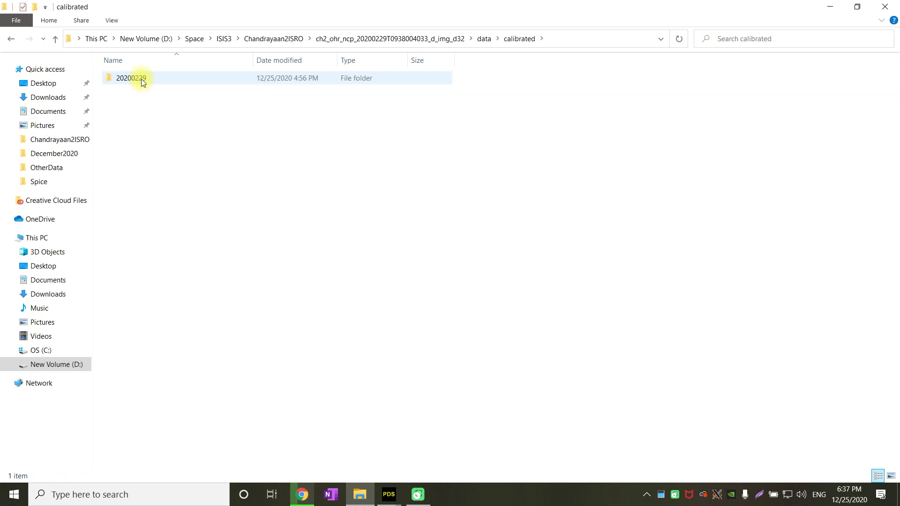
{"action": "double_click", "coordinate": [142, 79]}
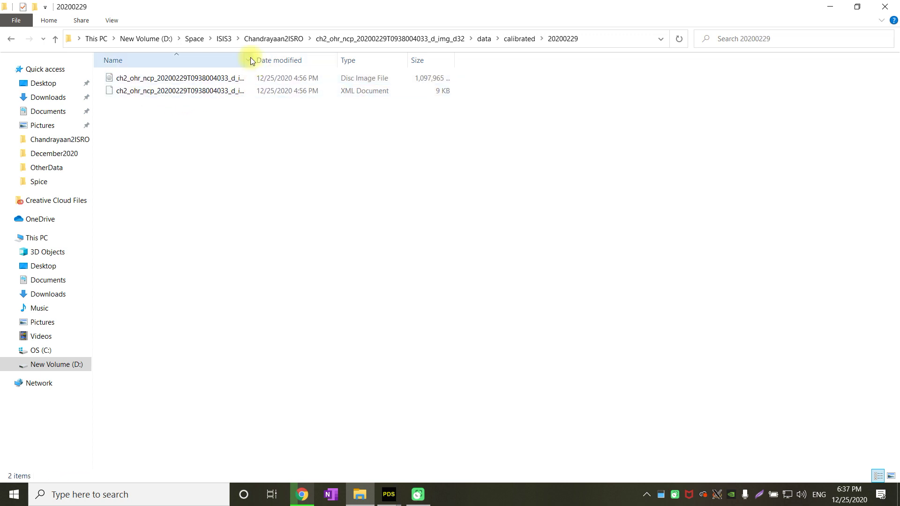
{"action": "left_click_drag", "start_coordinate": [251, 57], "coordinate": [290, 60]}
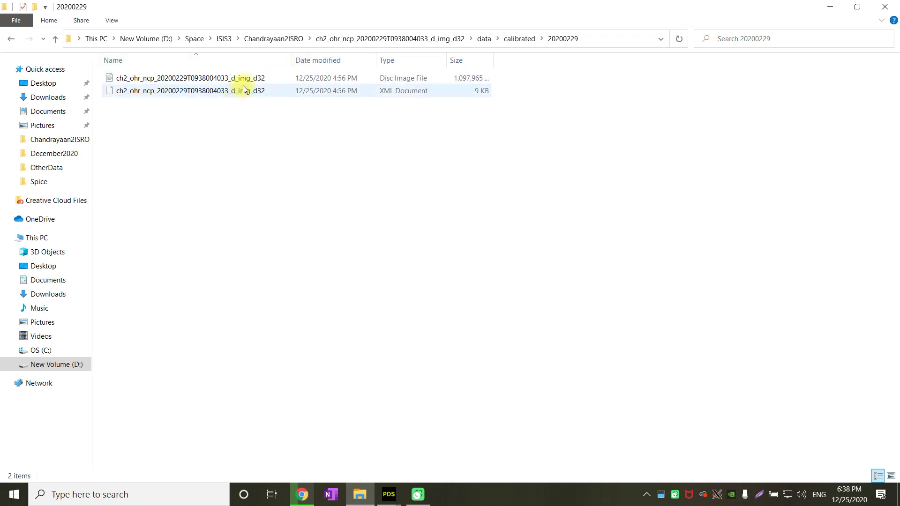
- Bring PDS4 Viewer to the front, enlarge its window, and choose File > Open
{"action": "mouse_move", "coordinate": [391, 497]}
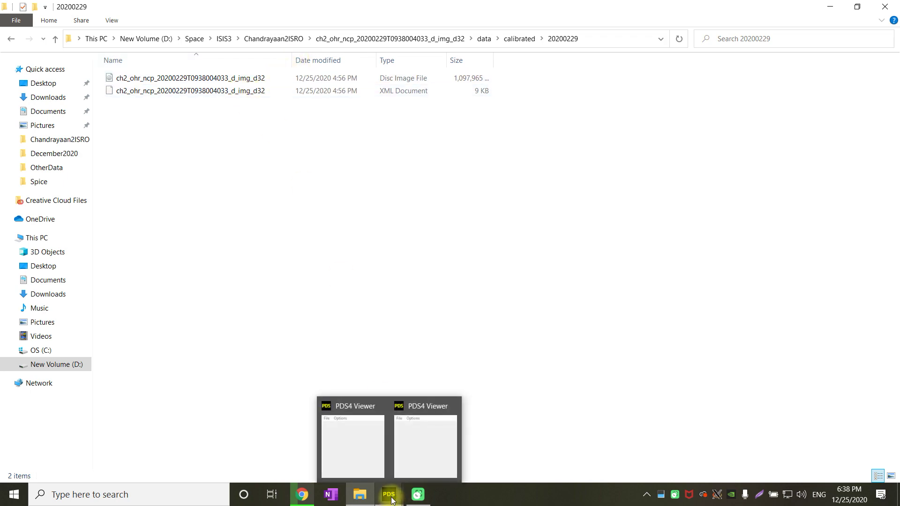
{"action": "mouse_move", "coordinate": [414, 460]}
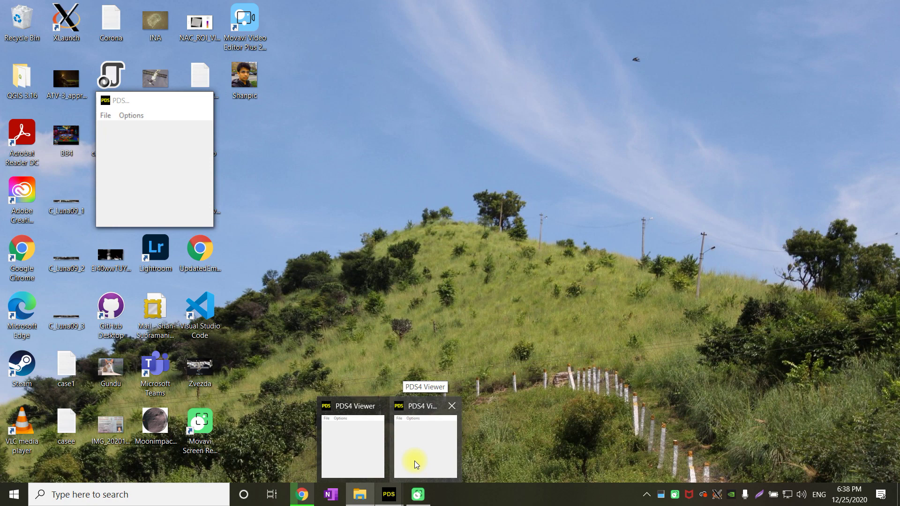
{"action": "left_click", "coordinate": [414, 461]}
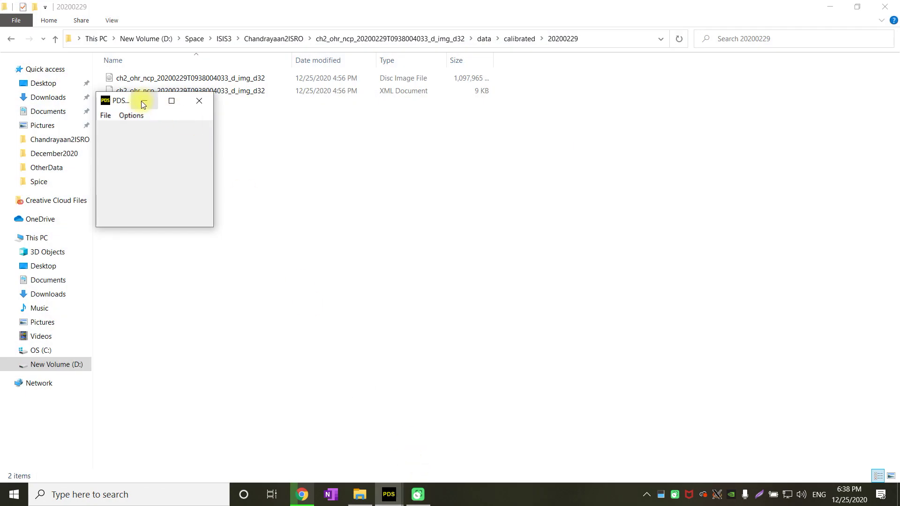
{"action": "left_click", "coordinate": [106, 117]}
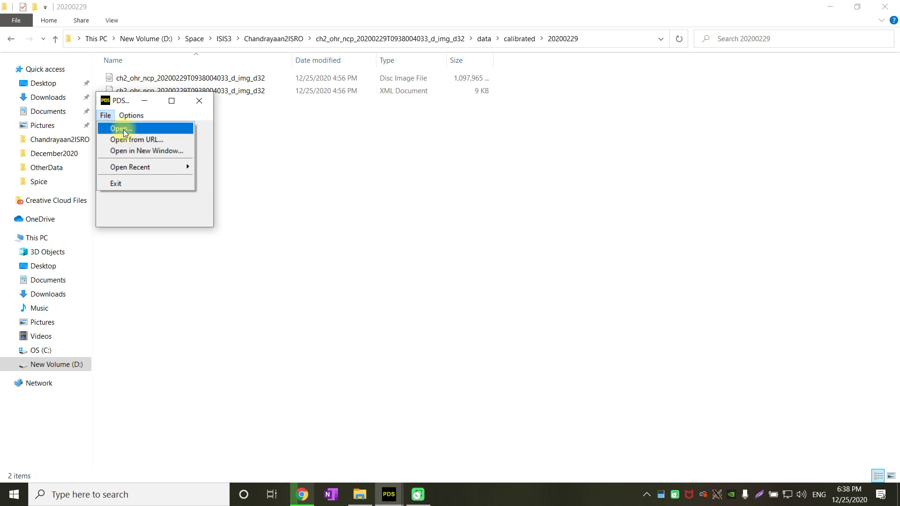
{"action": "left_click", "coordinate": [171, 100]}
{"action": "left_click", "coordinate": [172, 100]}
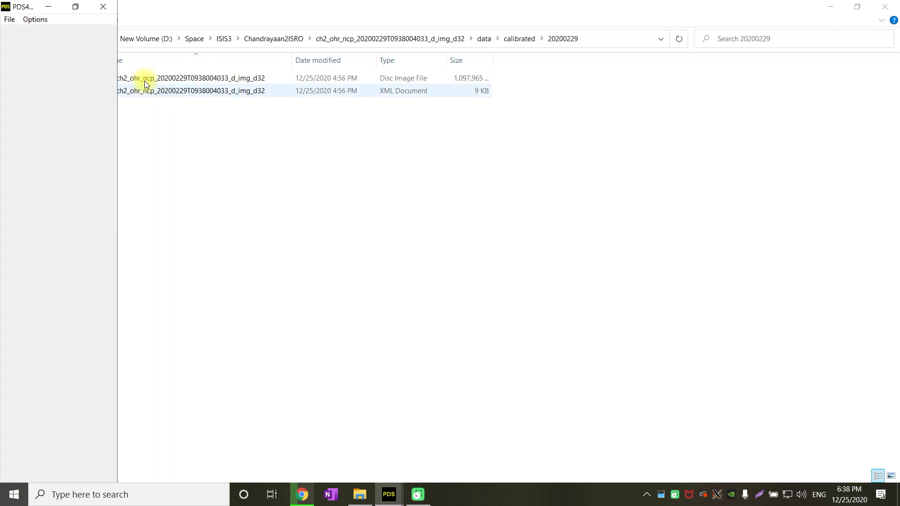
{"action": "left_click", "coordinate": [3, 20]}
{"action": "left_click", "coordinate": [22, 33]}
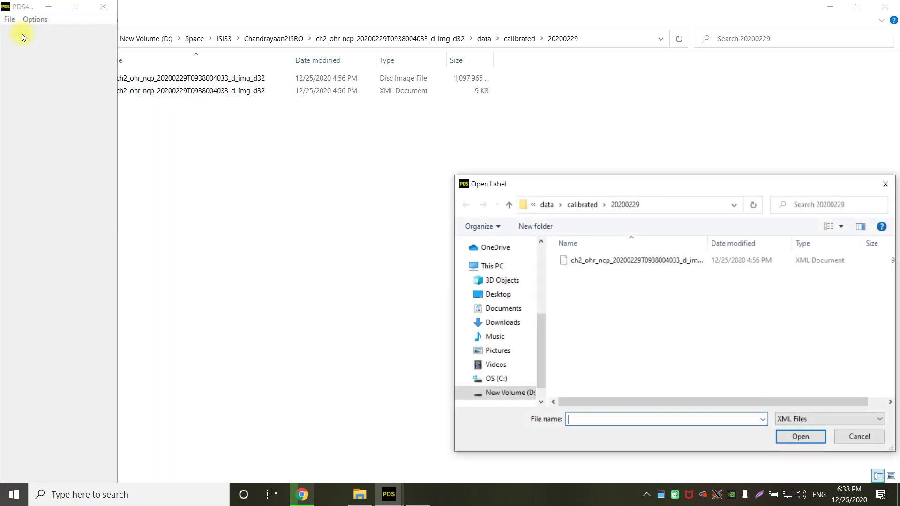
- Browse to data\calibrated\20200229 and open the d32 image's XML label
{"action": "left_click", "coordinate": [586, 207]}
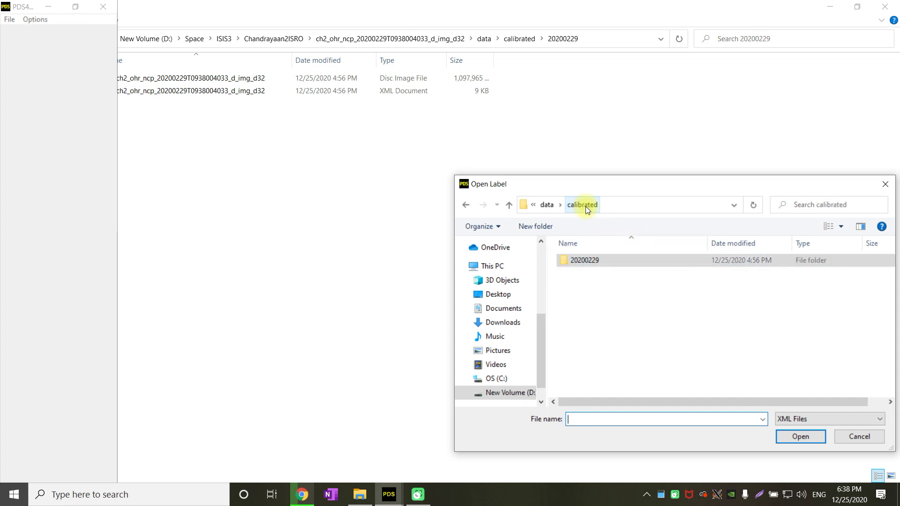
{"action": "double_click", "coordinate": [614, 260]}
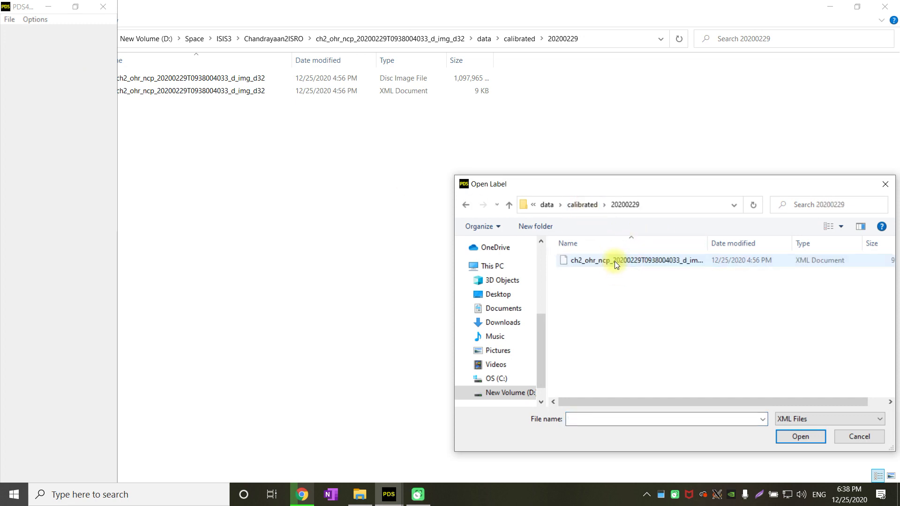
{"action": "left_click", "coordinate": [548, 205]}
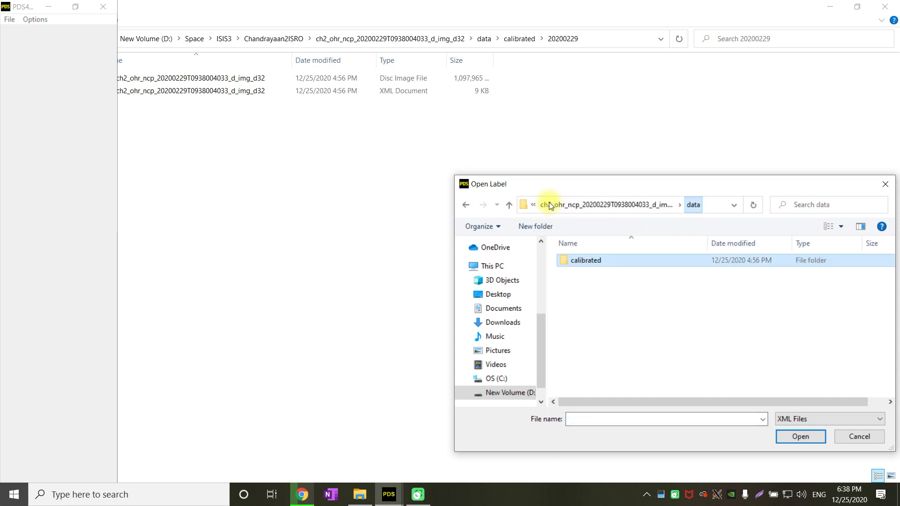
{"action": "double_click", "coordinate": [600, 259]}
{"action": "double_click", "coordinate": [597, 260]}
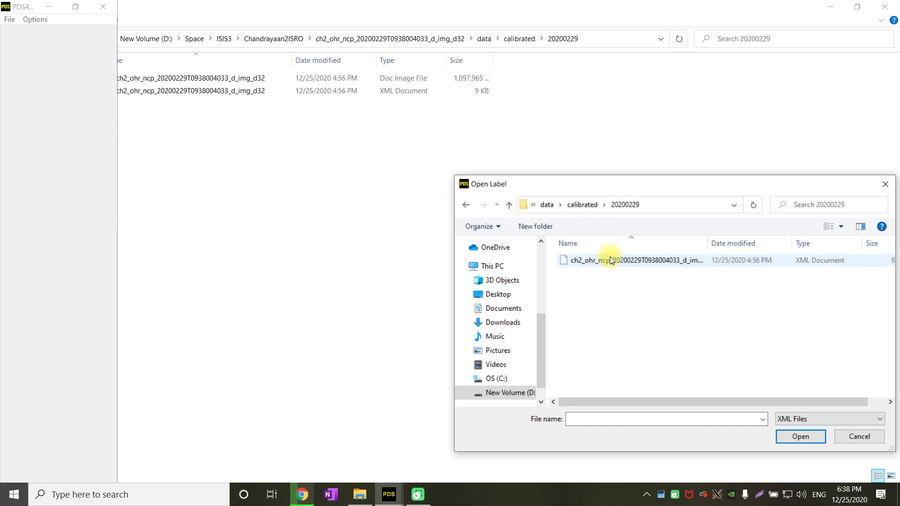
{"action": "left_click", "coordinate": [609, 259]}
{"action": "left_click", "coordinate": [807, 433]}
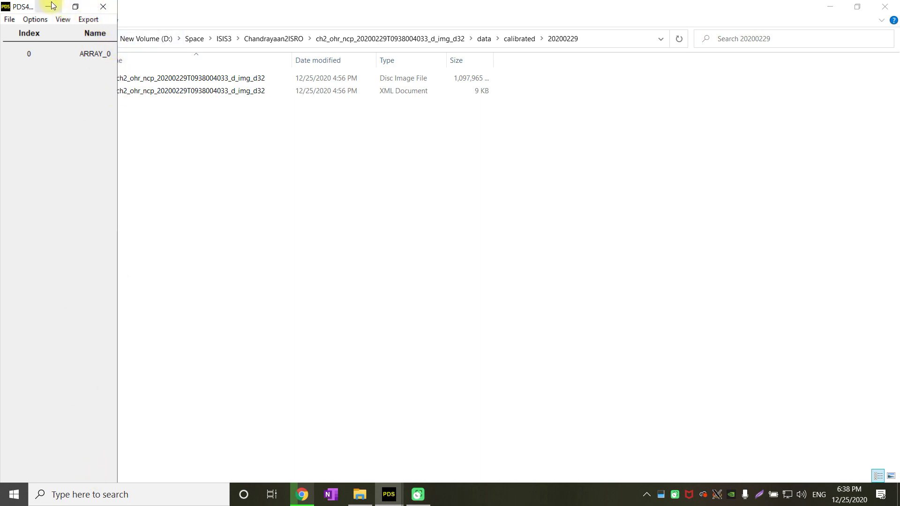
- Restore the window, view ARRAY_0's label details, then browse and close its pixel value table
{"action": "double_click", "coordinate": [21, 6]}
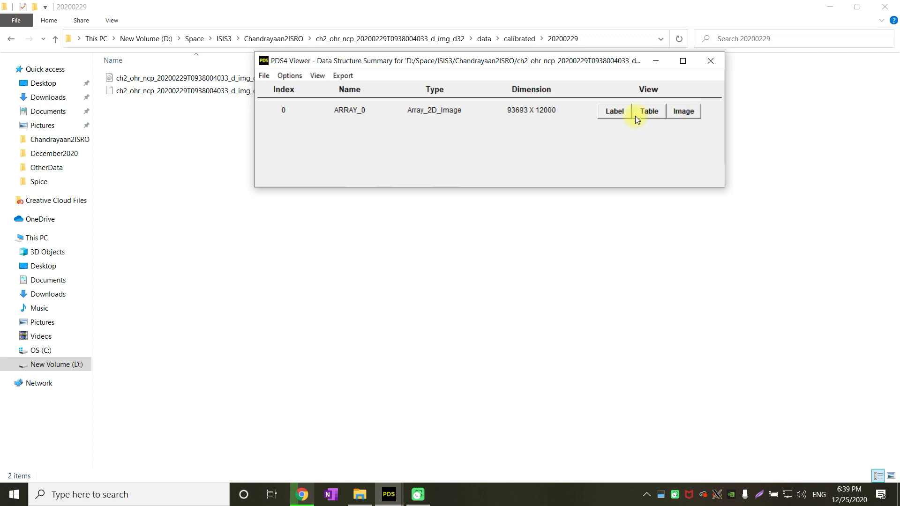
{"action": "left_click", "coordinate": [614, 111]}
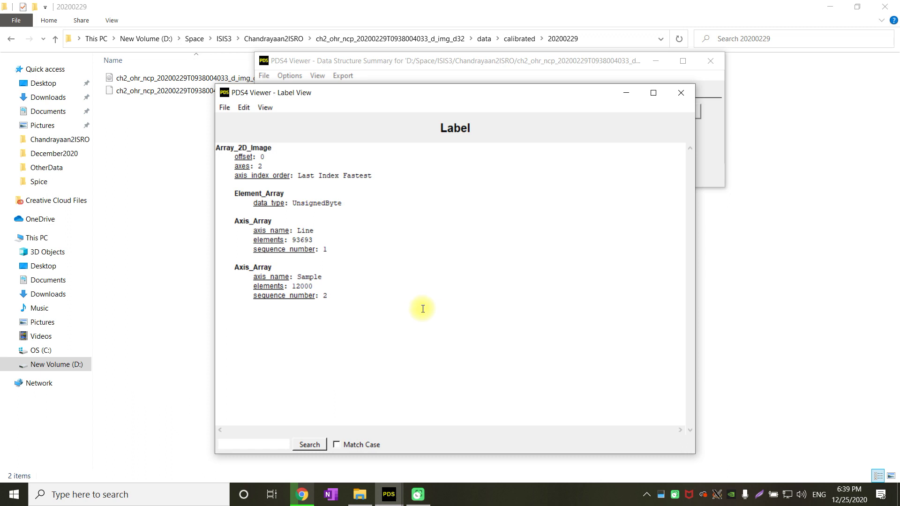
{"action": "left_click", "coordinate": [681, 93]}
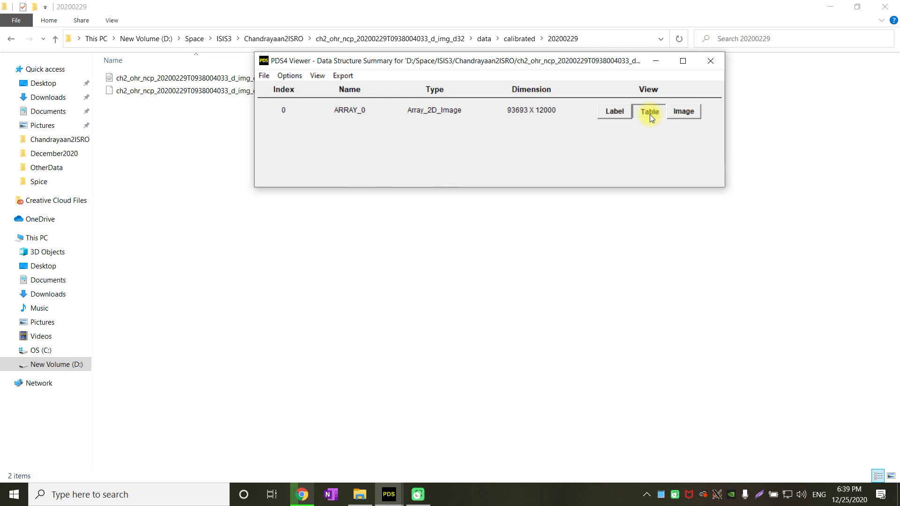
{"action": "left_click", "coordinate": [649, 114]}
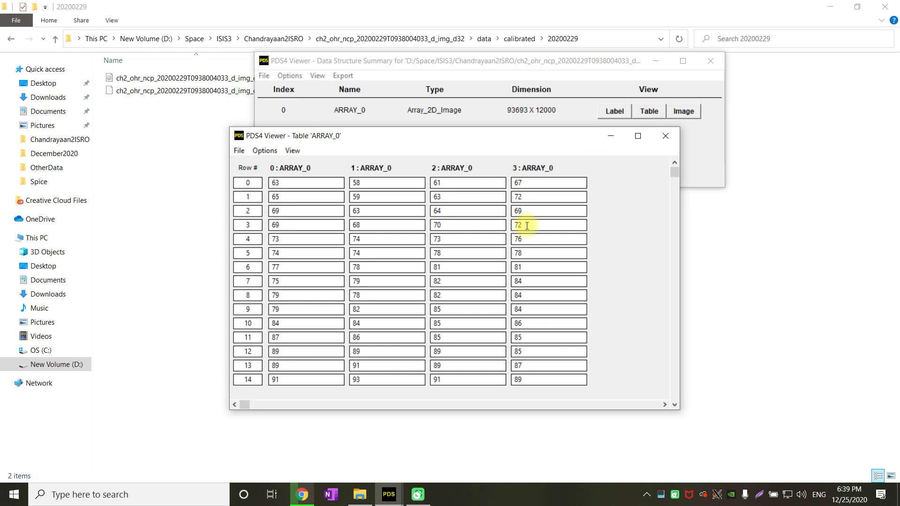
{"action": "scroll", "coordinate": [527, 225], "scroll_direction": "down", "scroll_amount": 16}
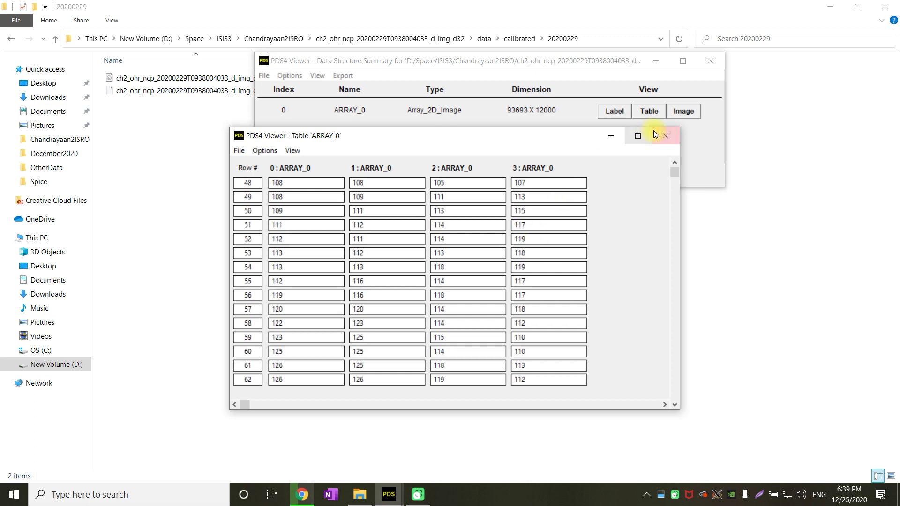
{"action": "left_click", "coordinate": [665, 136]}
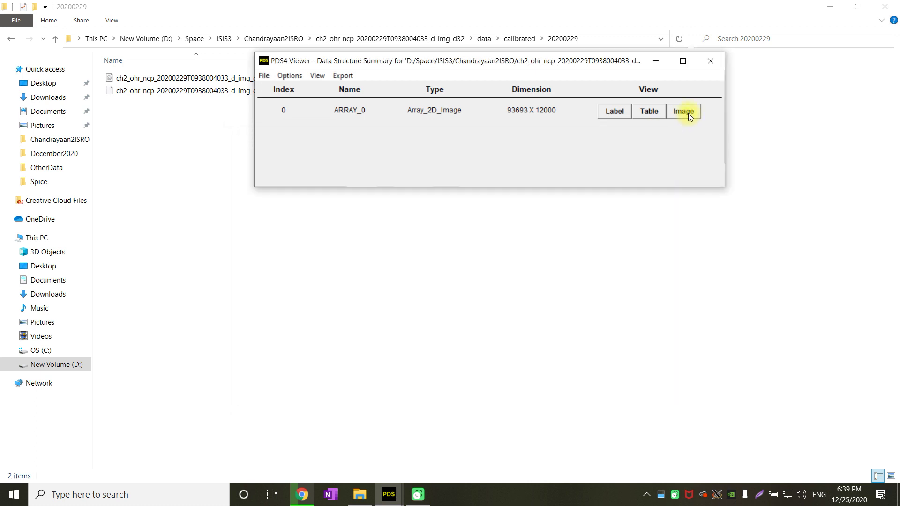
- Render ARRAY_0 as a grayscale crater image, dismissing the Critical Warning twice
{"action": "left_click", "coordinate": [687, 114]}
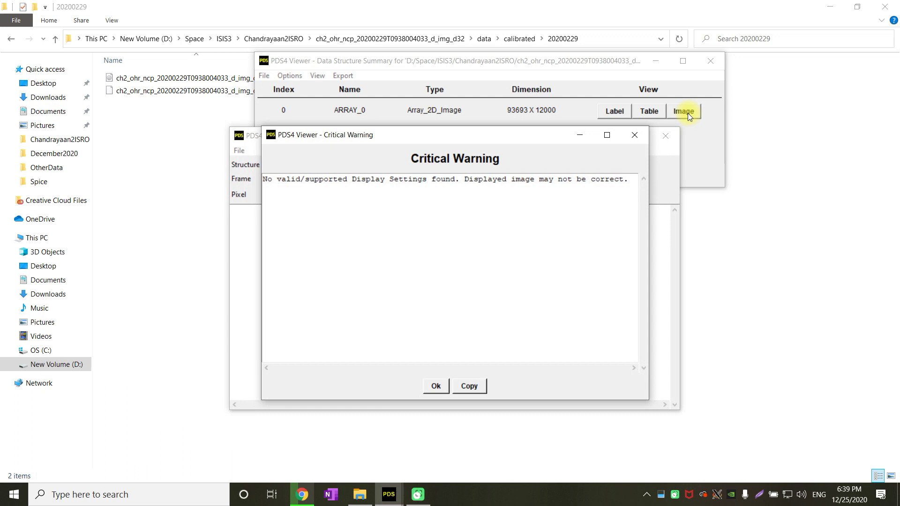
{"action": "left_click", "coordinate": [443, 383]}
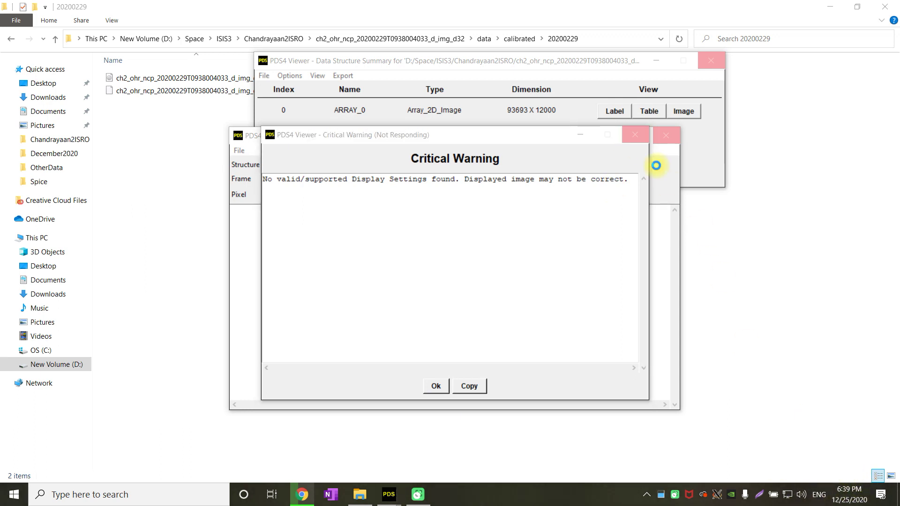
{"action": "left_click", "coordinate": [440, 387]}
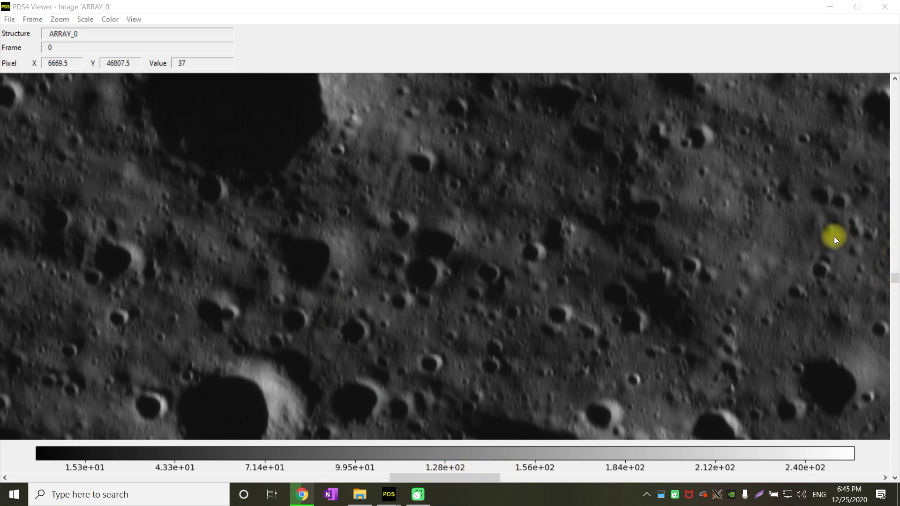
- Zoom the crater image out to a fractional level such as 1/32
{"action": "left_click", "coordinate": [64, 19]}
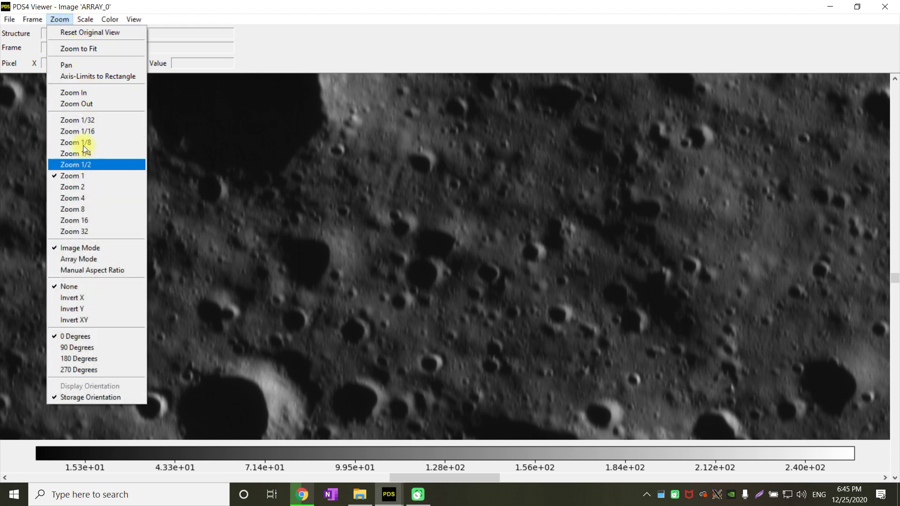
{"action": "left_click", "coordinate": [79, 120]}
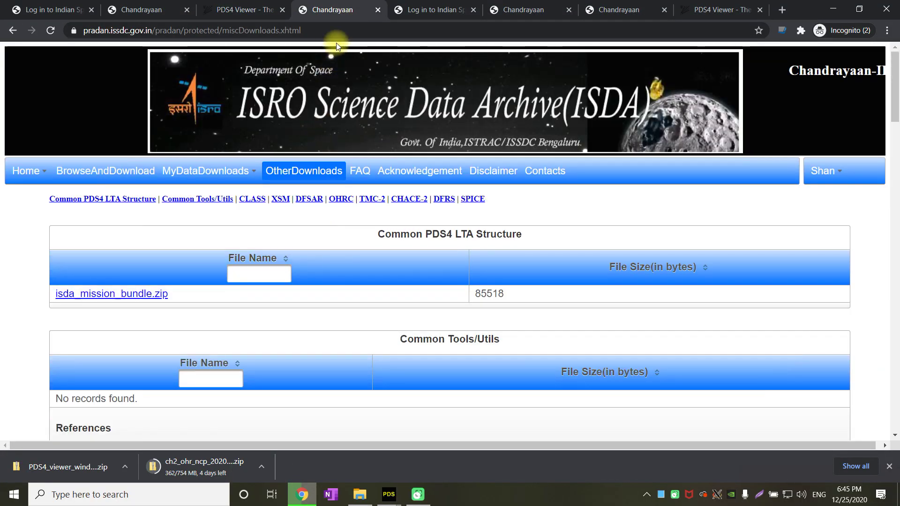
- Browse to PRADAN's OHRC folder and scroll to its six ncp/nrp data product zips
{"action": "left_click", "coordinate": [120, 174]}
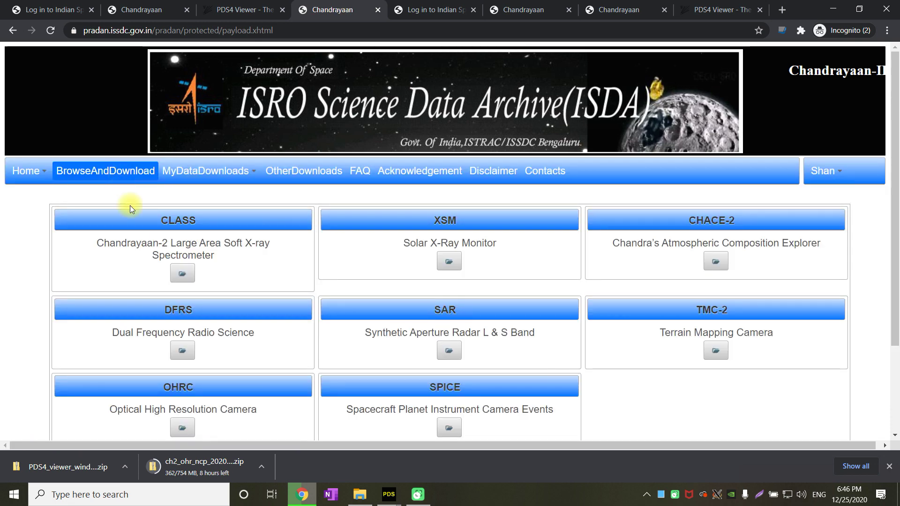
{"action": "scroll", "coordinate": [168, 317], "scroll_direction": "down", "scroll_amount": 3}
{"action": "left_click", "coordinate": [177, 312]}
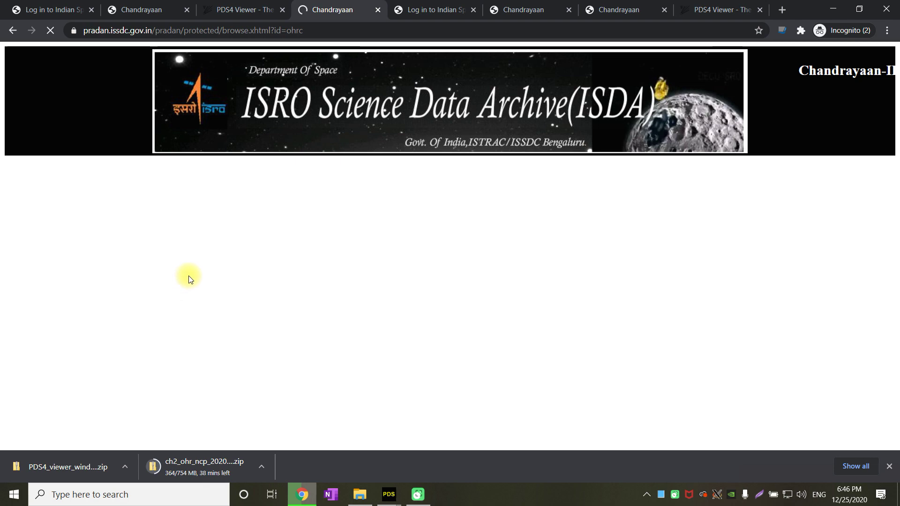
{"action": "scroll", "coordinate": [192, 278], "scroll_direction": "down", "scroll_amount": 5}
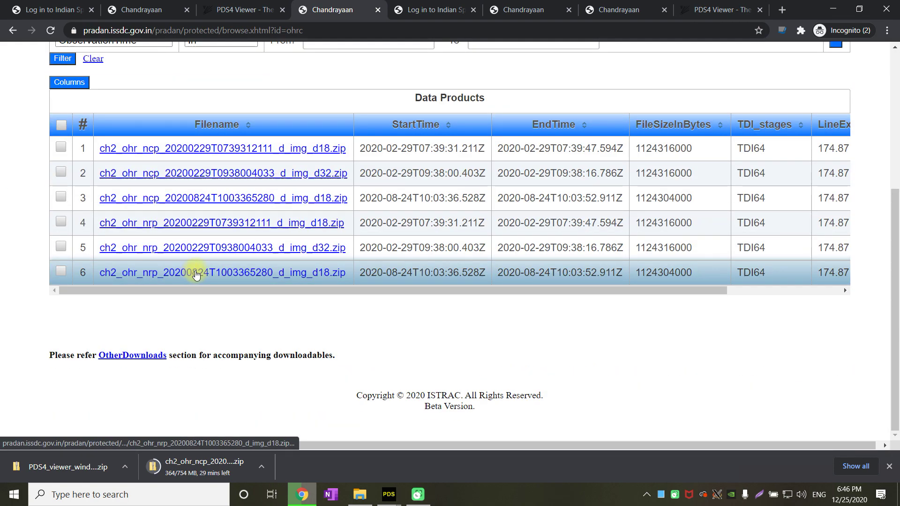